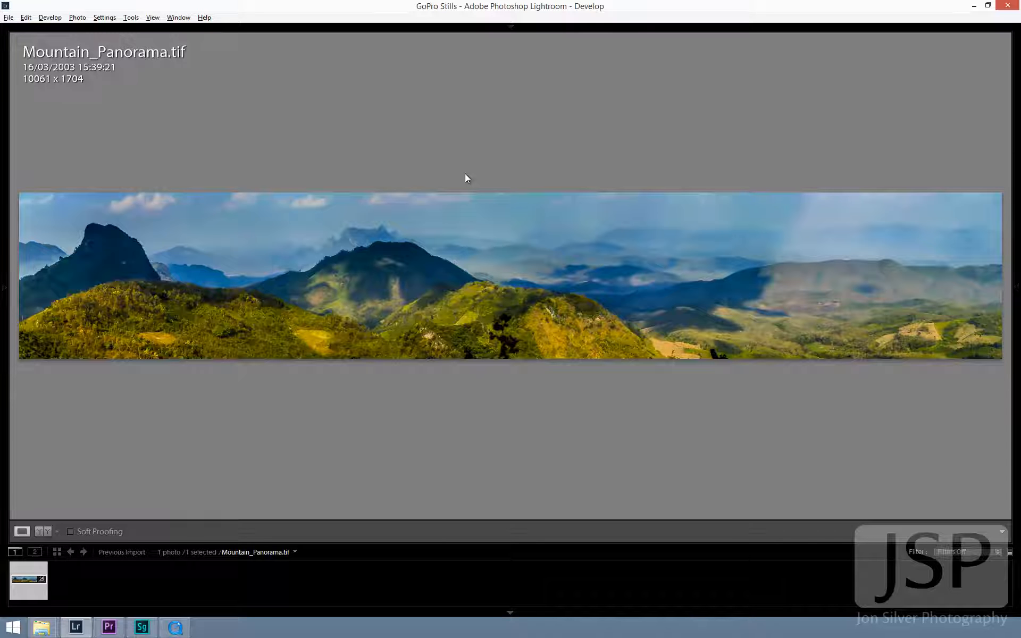
- Switch to QuickTime Player and scrub through the first part of the GOPR0253 clip to examine the raw footage
key("ctrl+shift+e")
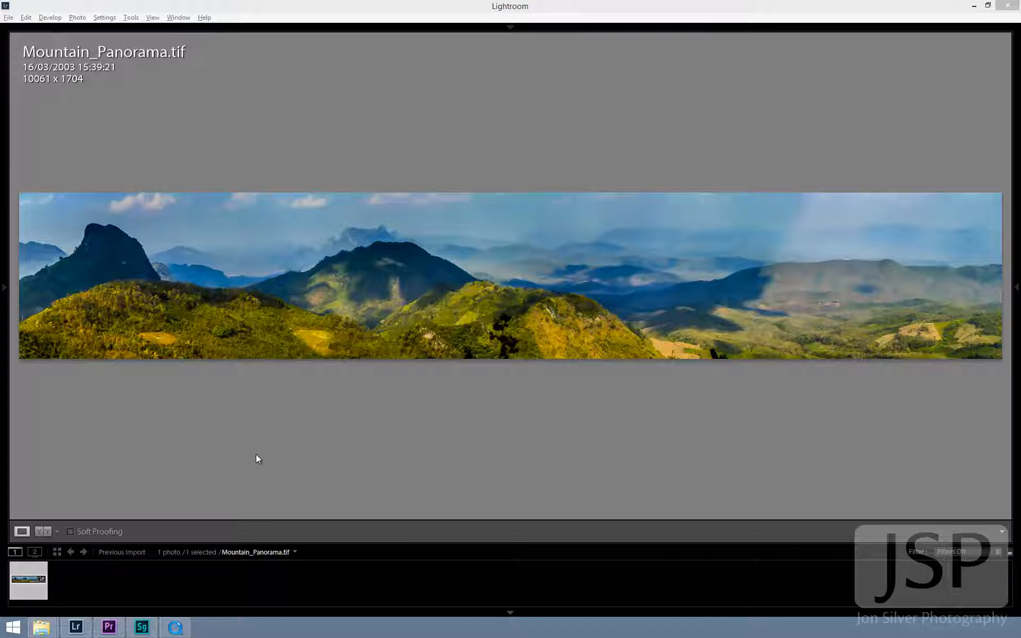
left_click(176, 629)
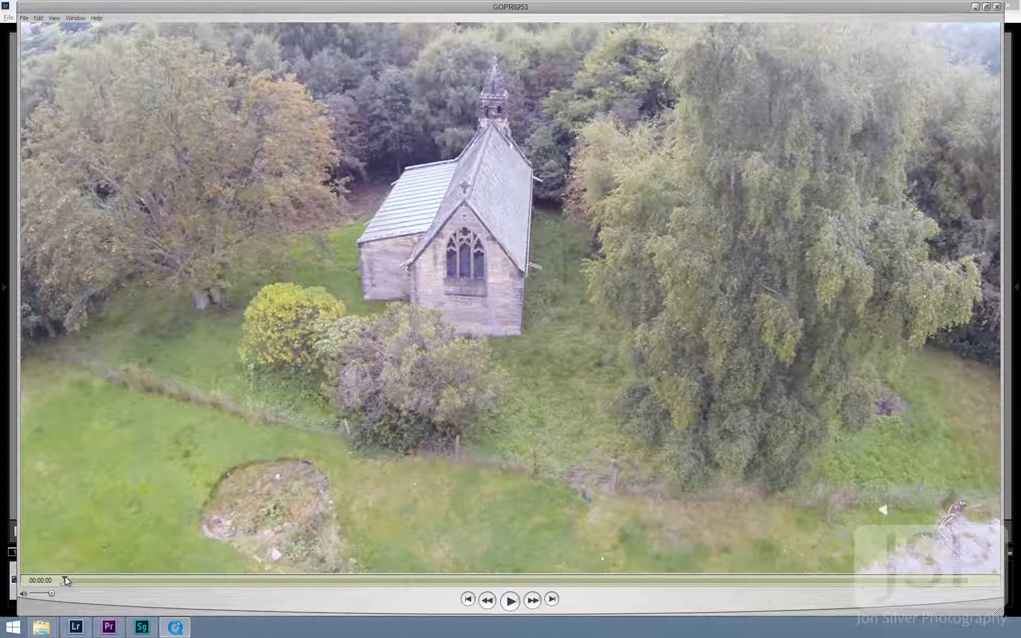
left_click_drag(65, 577, 111, 572)
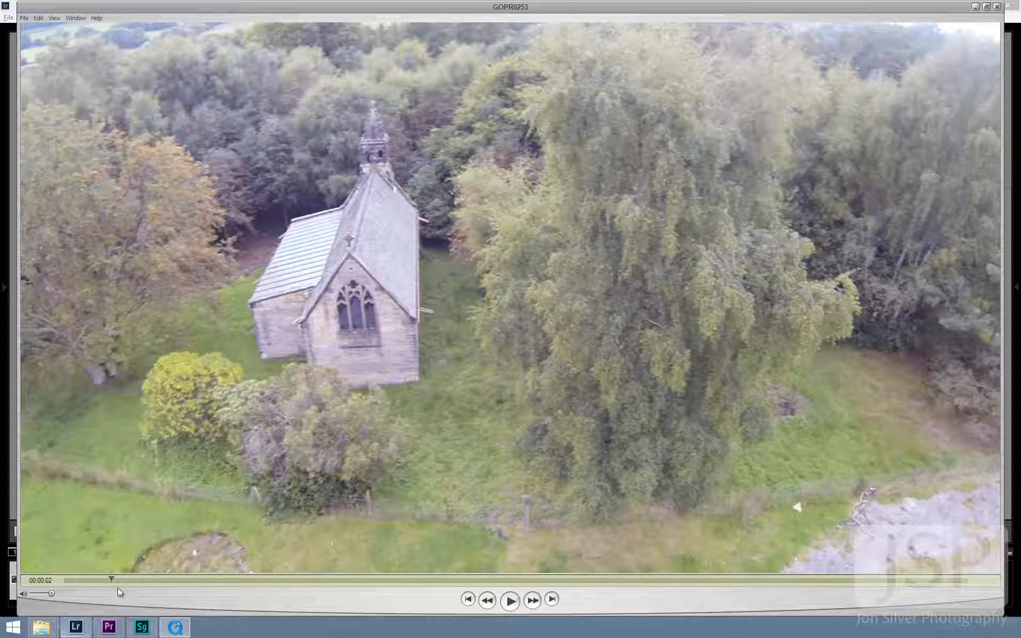
left_click_drag(116, 580, 215, 579)
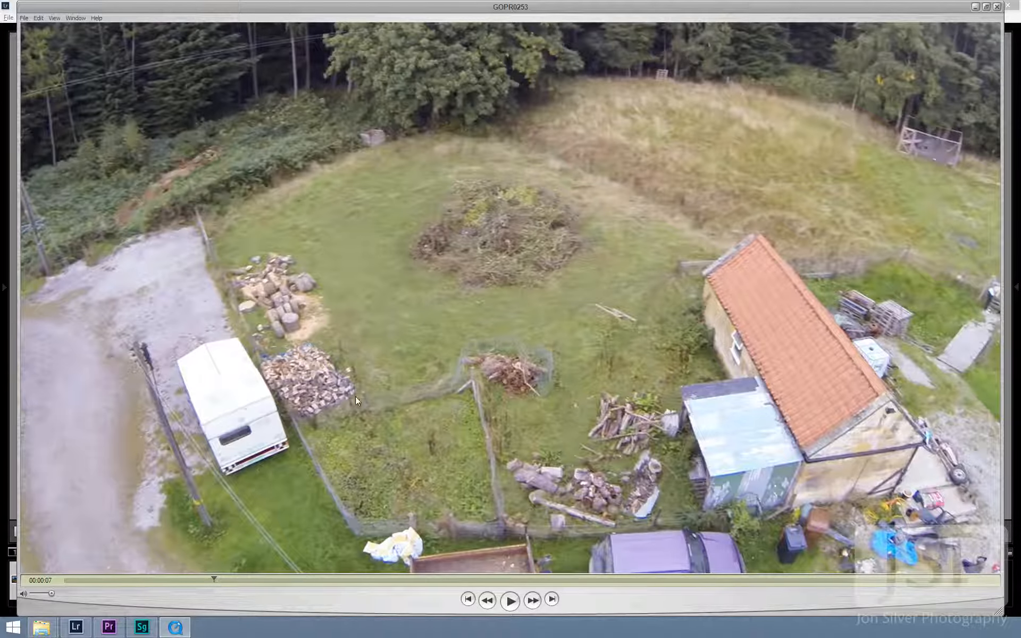
left_click_drag(222, 583, 374, 550)
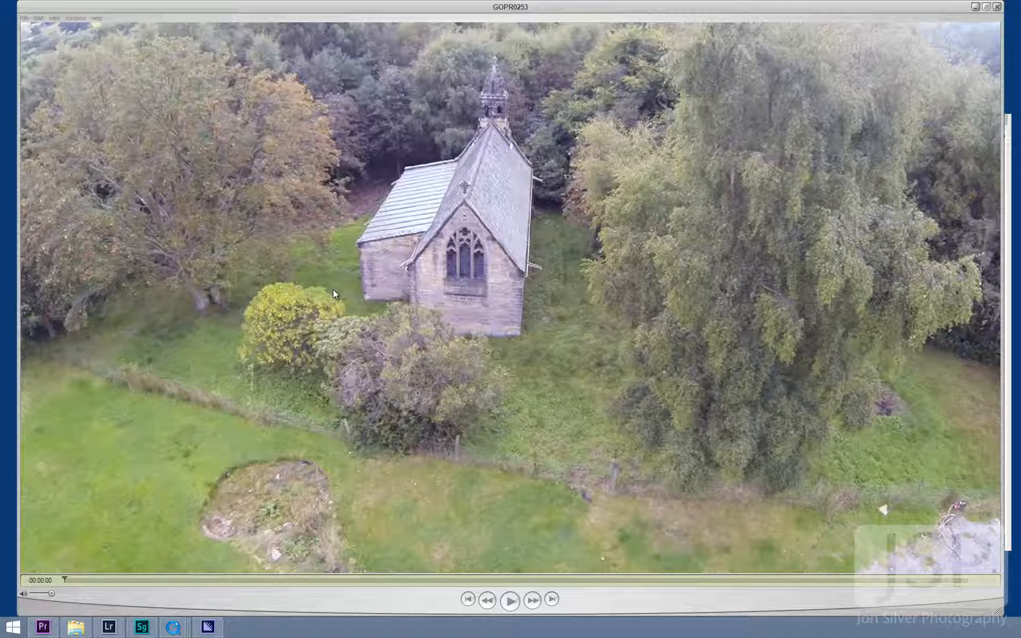
- Add GOPR0253.mov from the Workflow folder to the Adobe Media Encoder queue, using the TIFF HD 1080p 25 Sequence preset
left_click(208, 626)
left_click(76, 626)
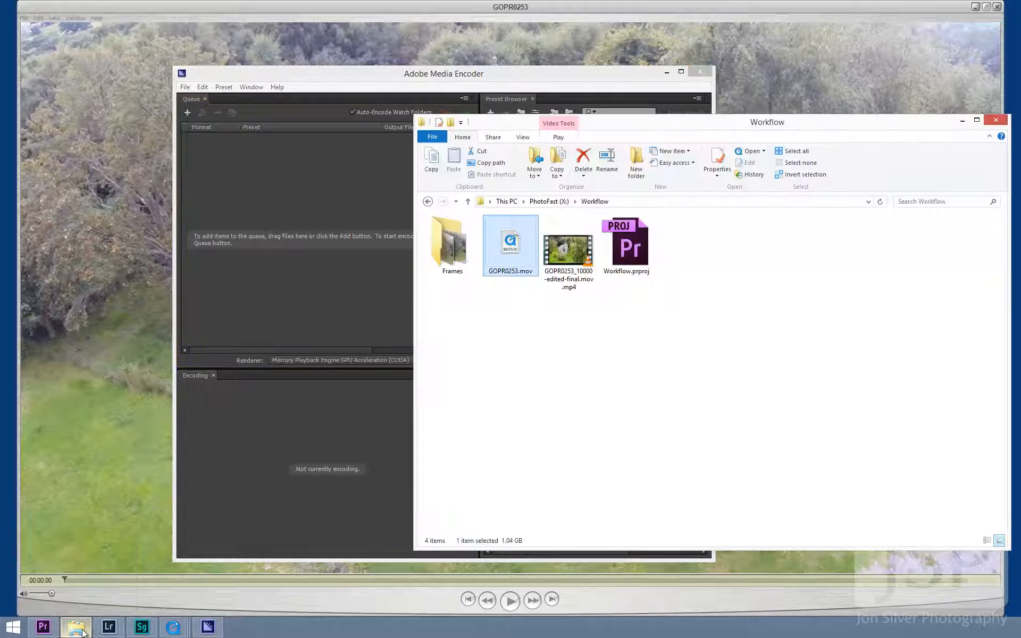
left_click_drag(510, 242, 285, 214)
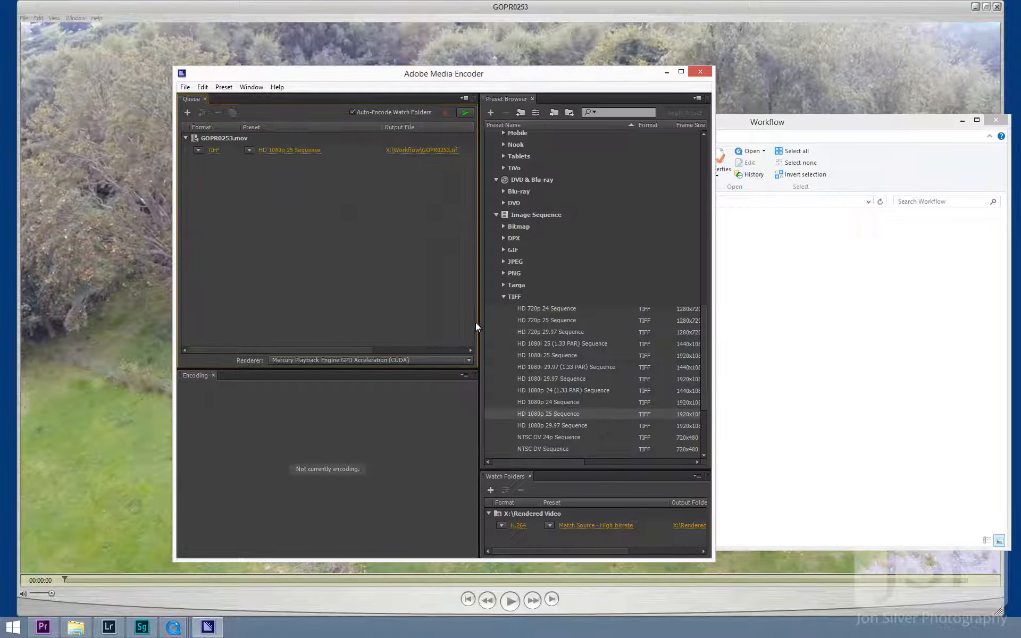
left_click(557, 414)
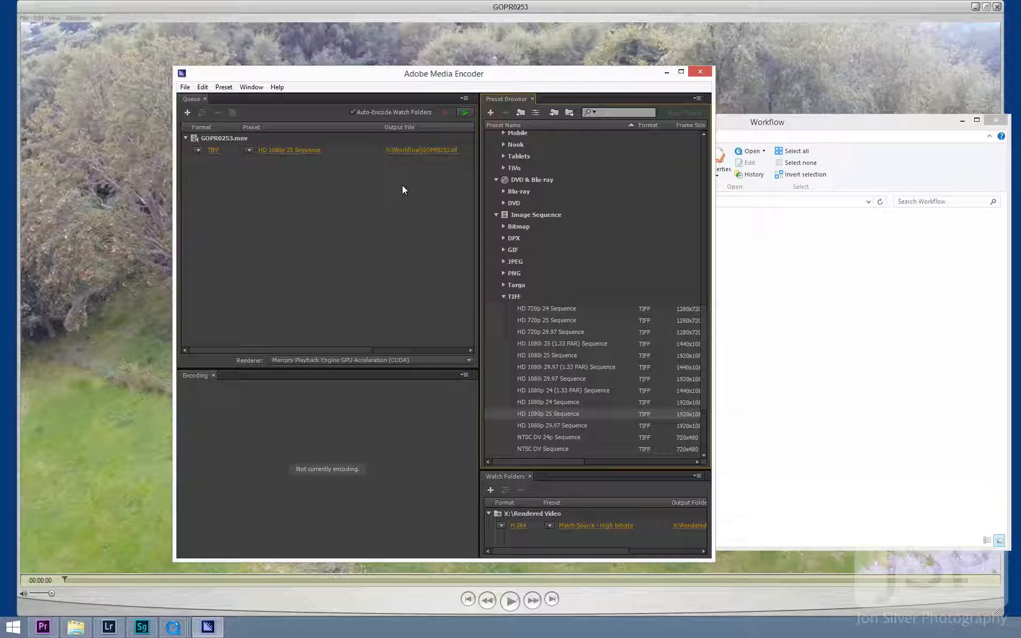
- Set the TIFF sequence's export frame rate to 50 fps and start encoding the queue
left_click(294, 152)
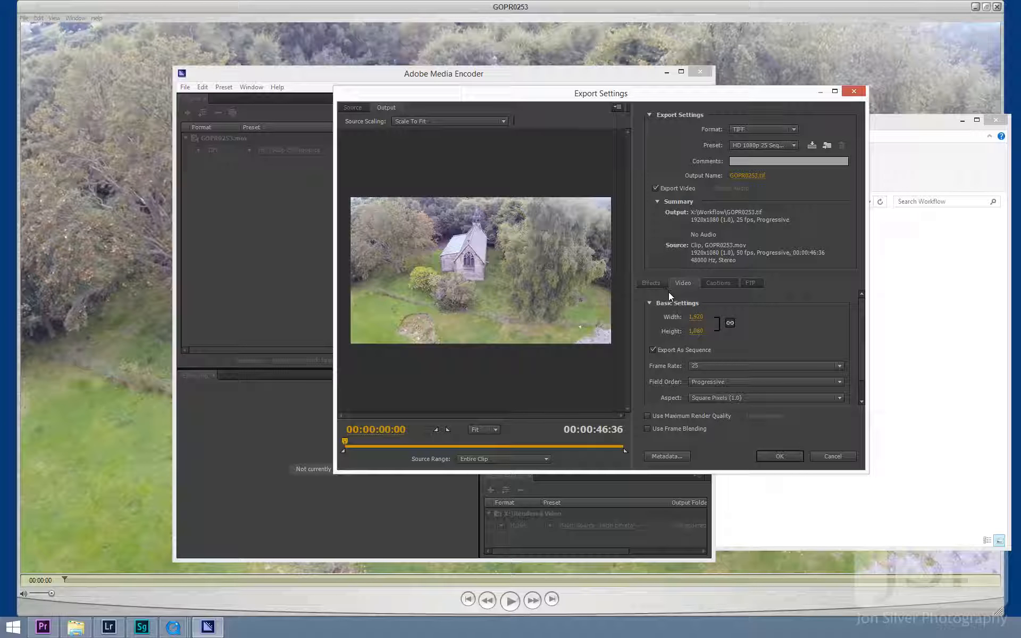
left_click(707, 364)
left_click(713, 553)
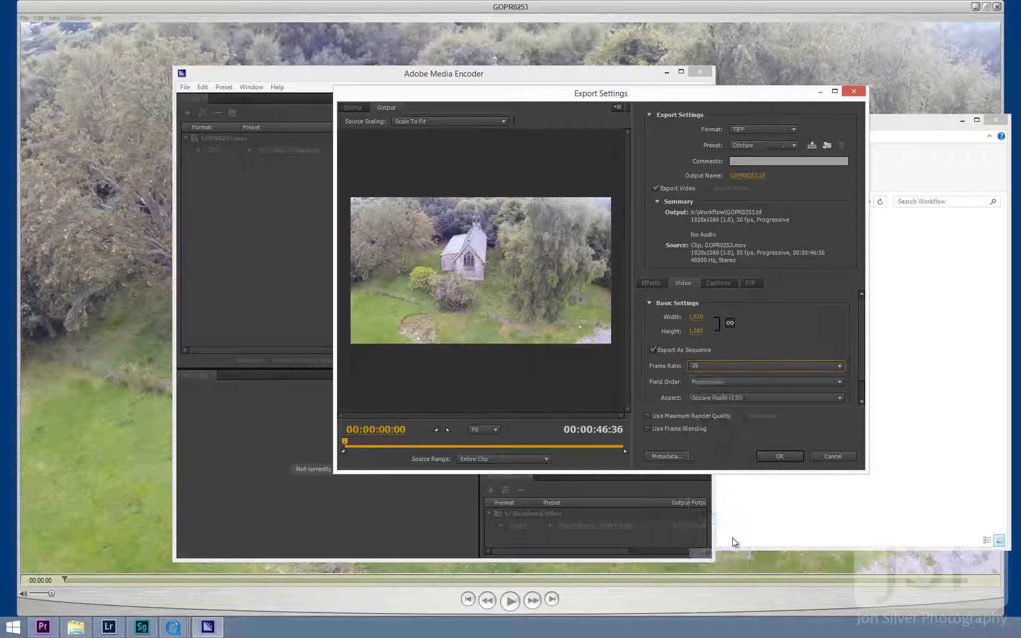
left_click(779, 456)
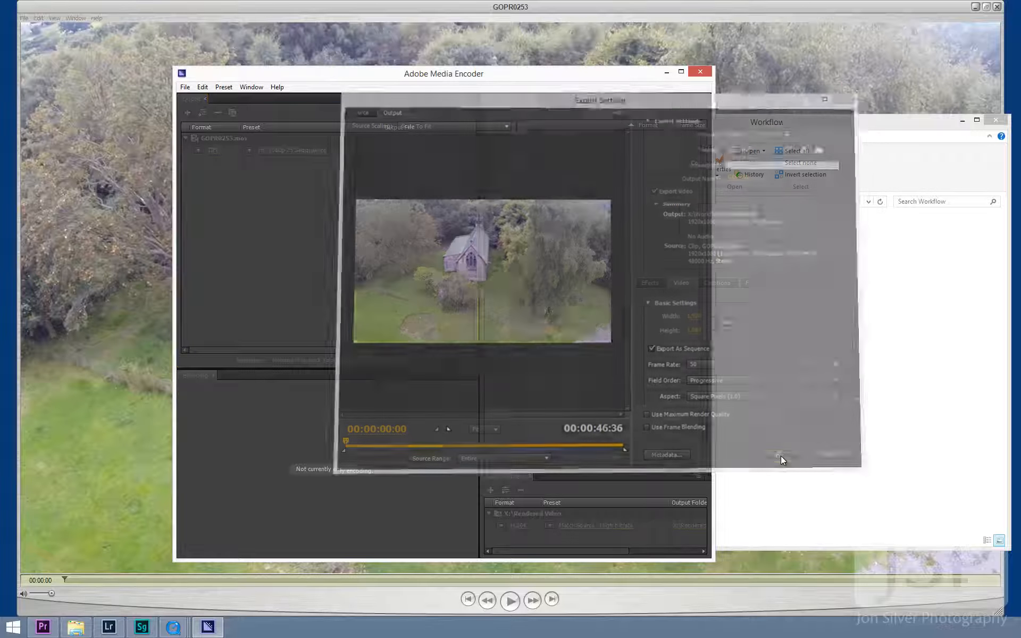
left_click(465, 114)
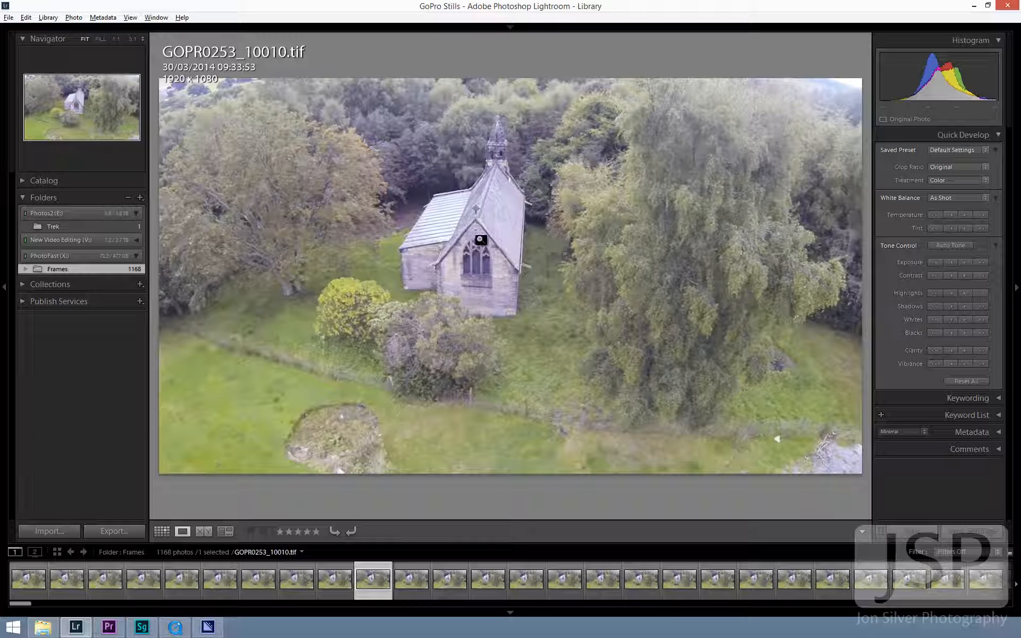
- Lower the tint of GOPR0253_10010.tif by 25 with Quick Develop and take the frame into the Develop module
left_click(935, 228)
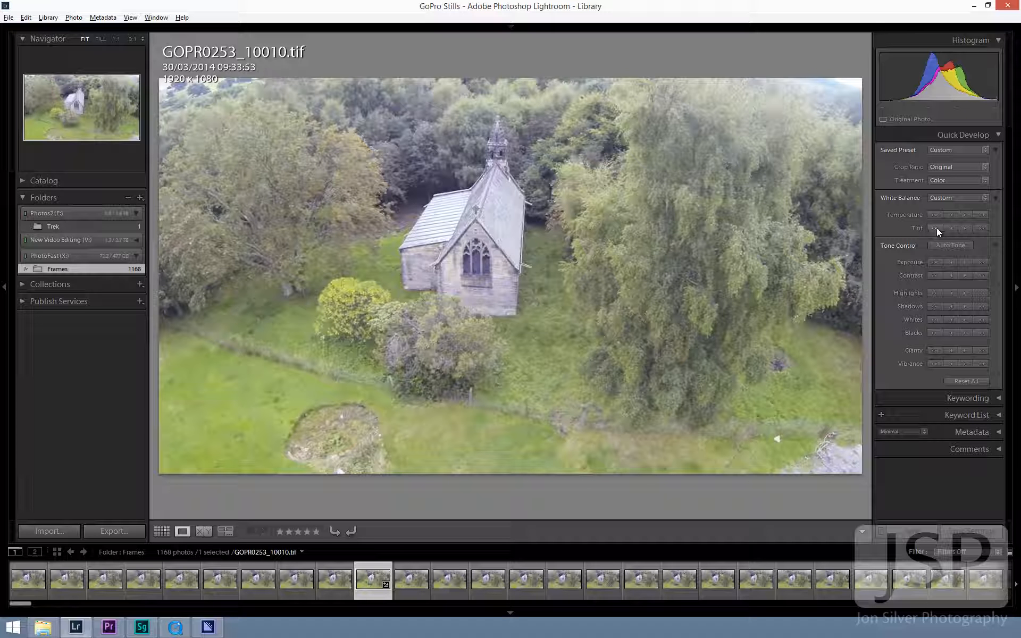
left_click(950, 228)
key("d")
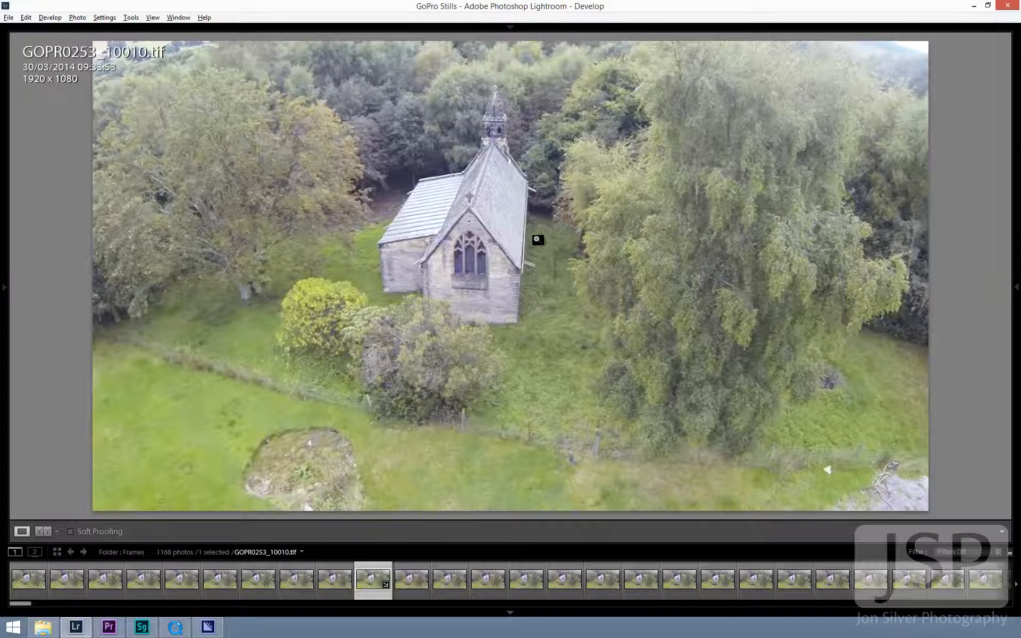
- Enable Remove Chromatic Aberration for the frame and check the edges of the church roof and window up close
left_click(422, 172)
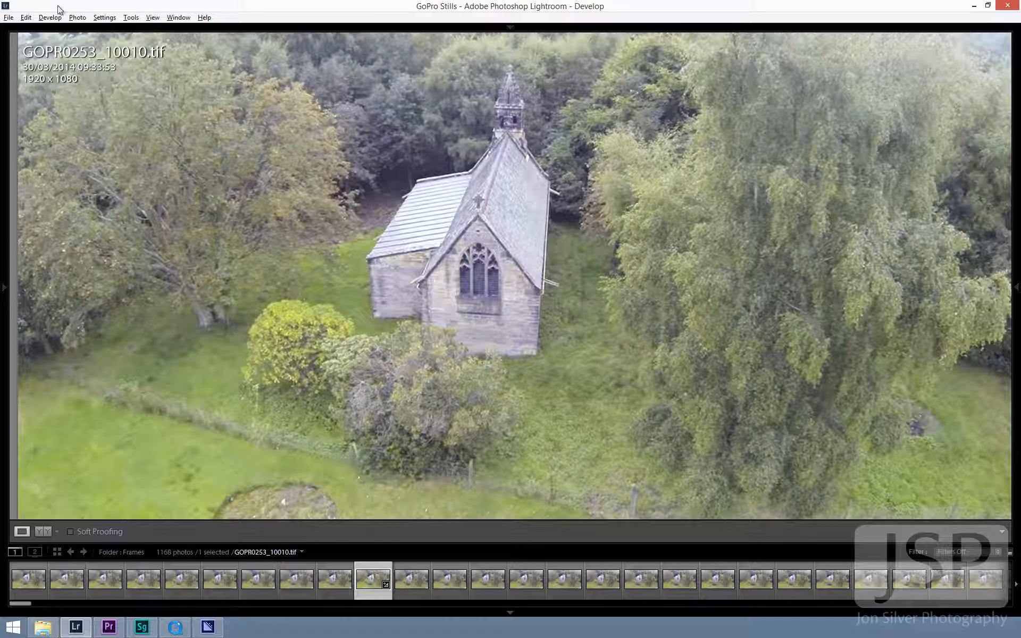
mouse_move(4, 63)
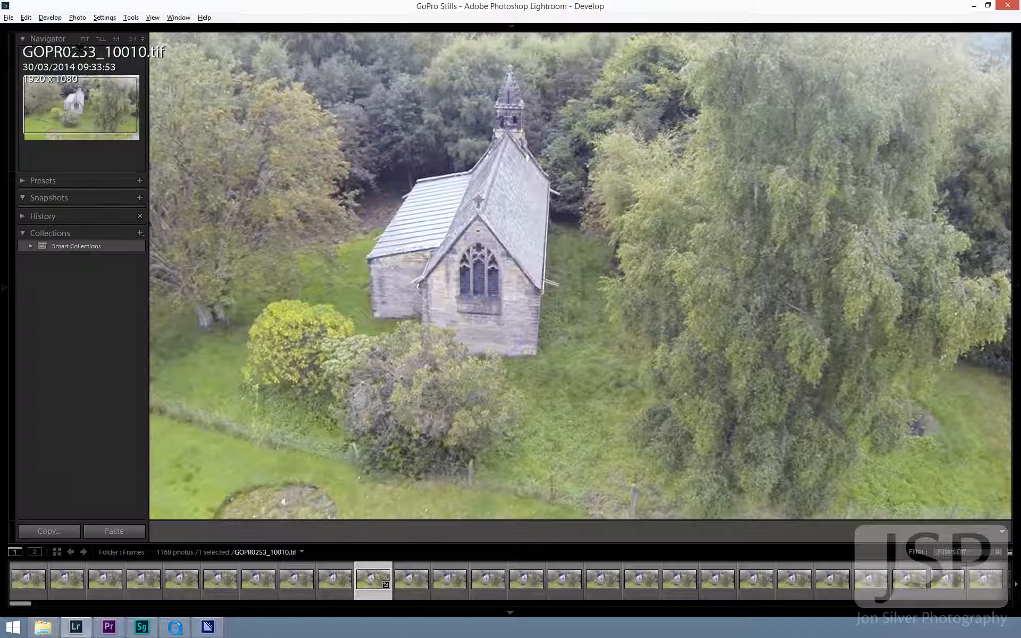
left_click(132, 39)
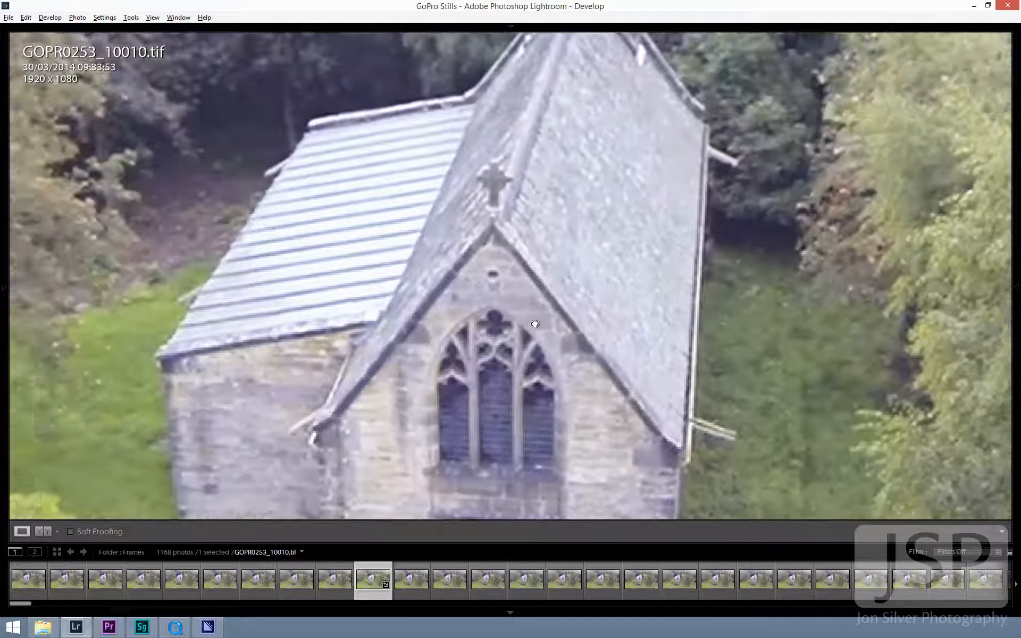
left_click(534, 323)
left_click_drag(548, 256, 528, 221)
left_click(540, 266)
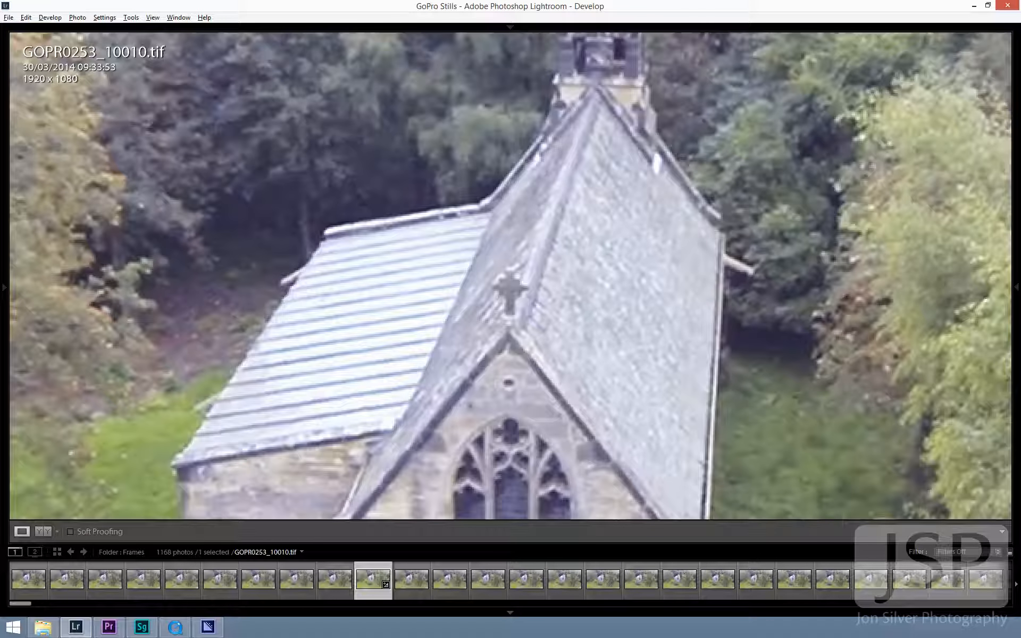
mouse_move(1012, 367)
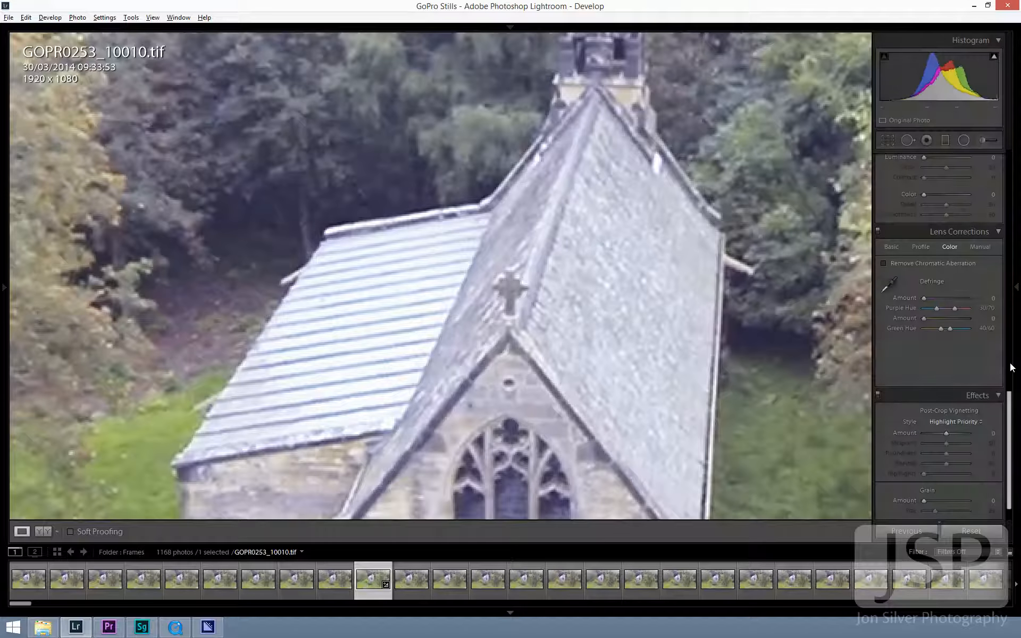
left_click(882, 263)
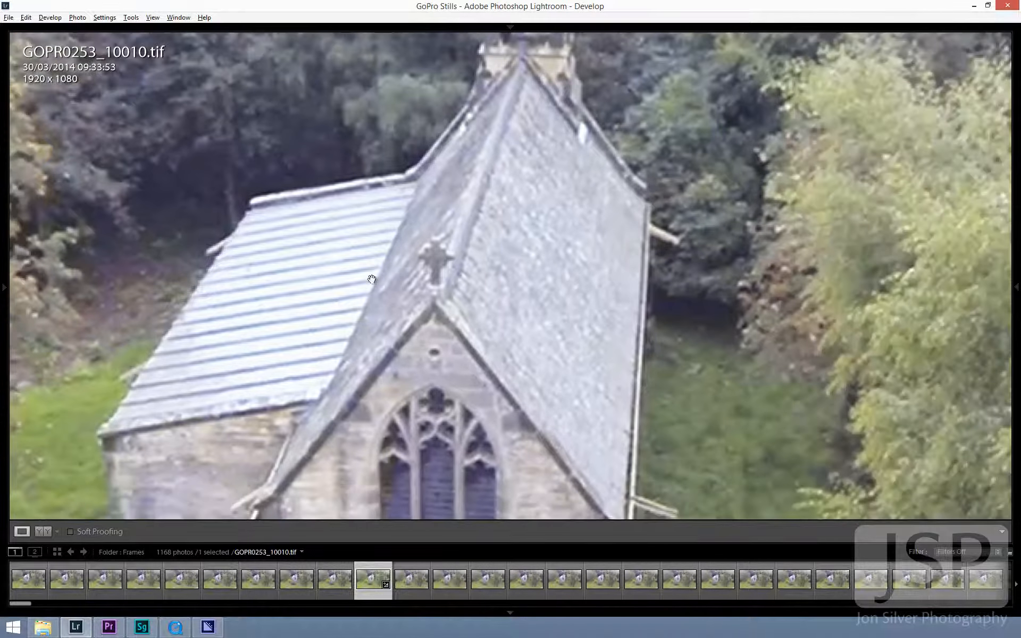
left_click_drag(380, 300, 426, 206)
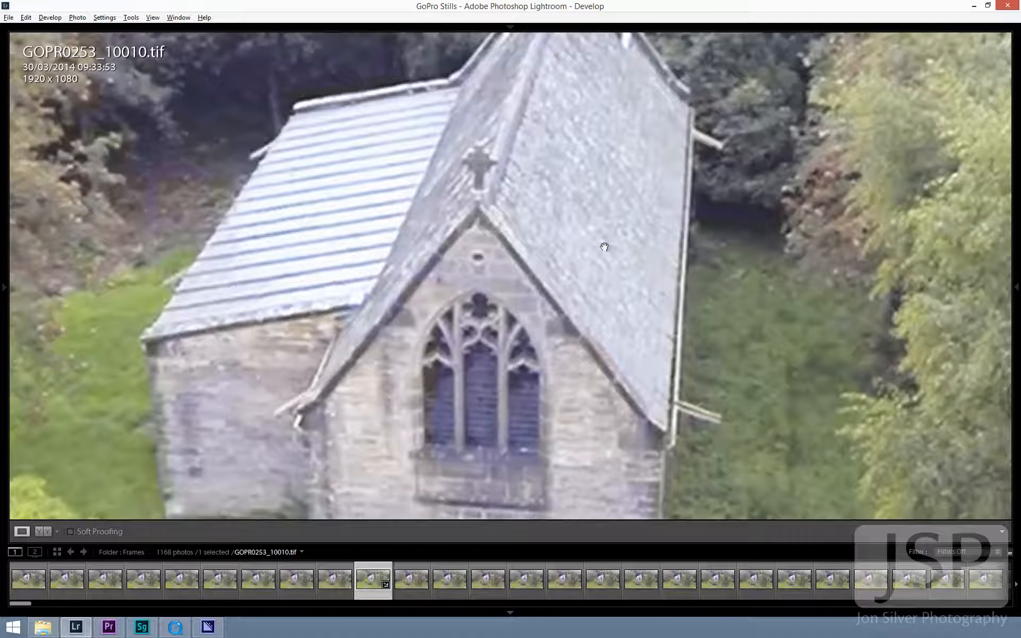
left_click(740, 278)
- Set the frame's Highlights to -67, Whites to -81 and Contrast to +86
mouse_move(971, 248)
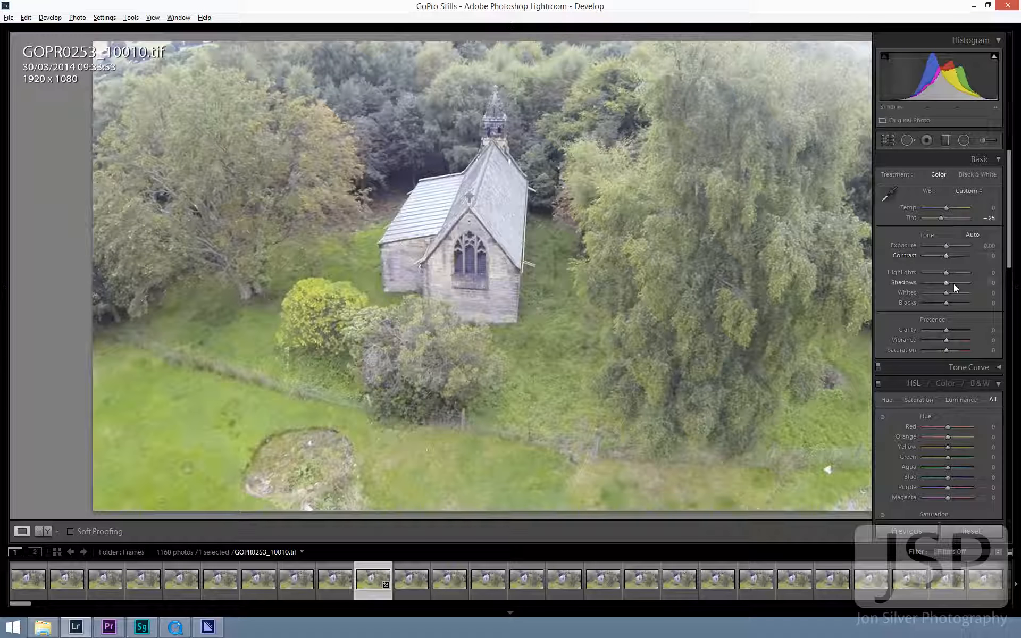
left_click_drag(946, 272, 927, 291)
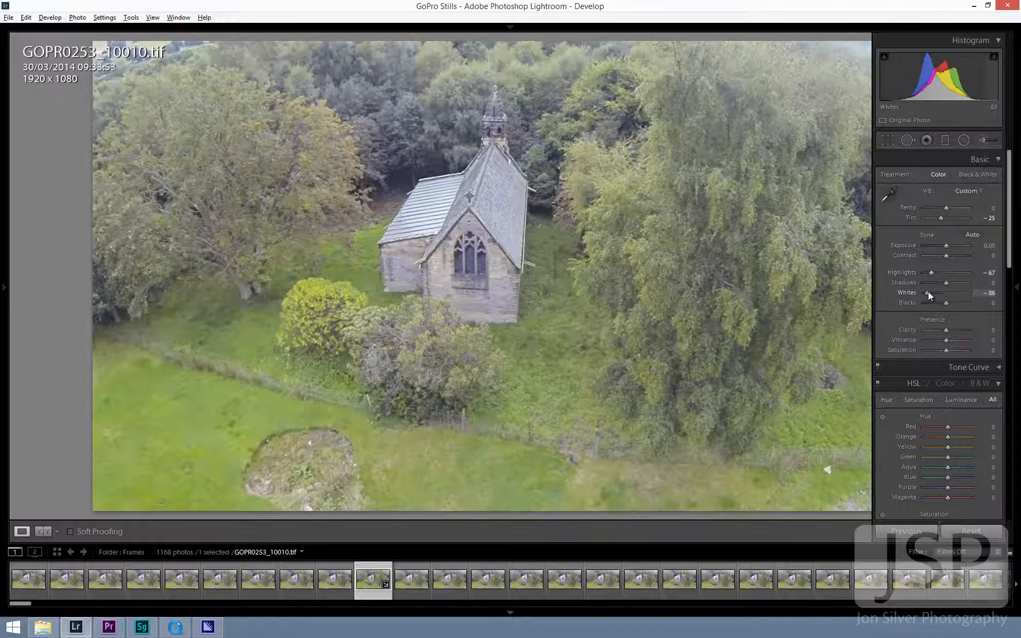
left_click(960, 255)
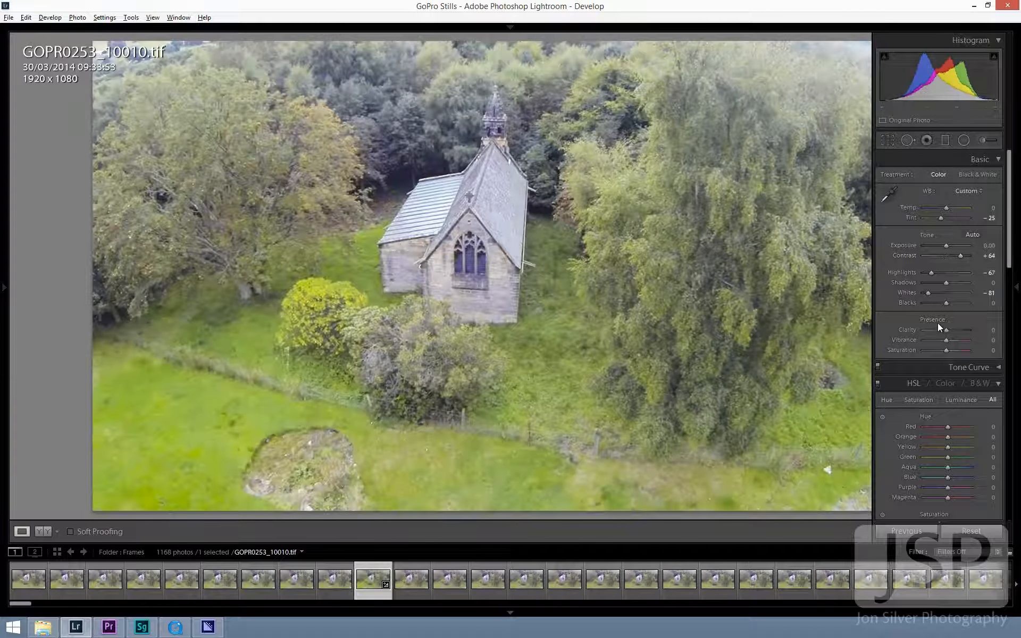
left_click_drag(962, 255, 964, 255)
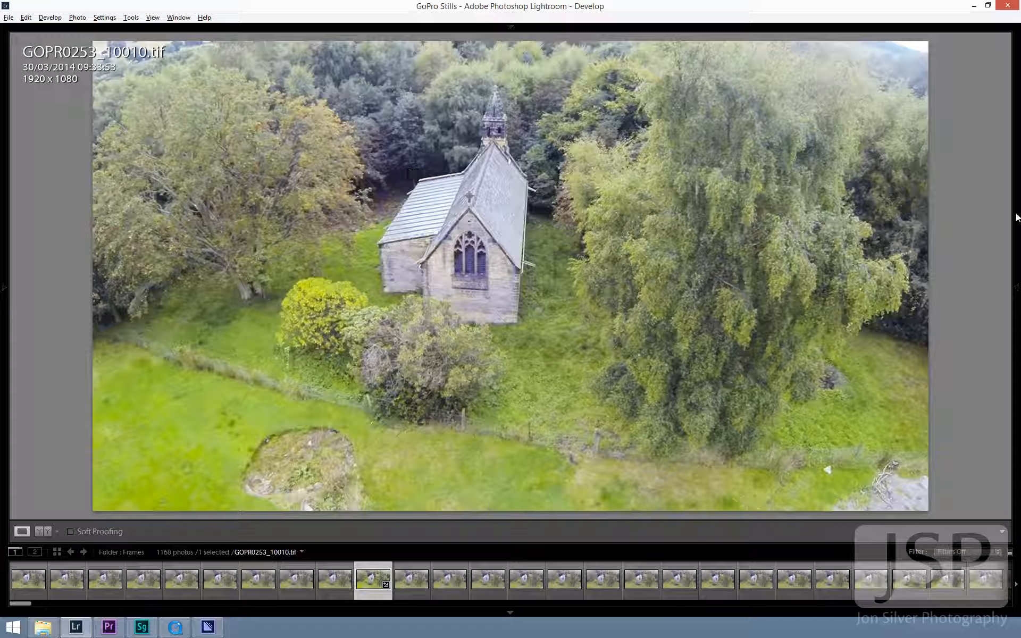
- Darken the frame's Blacks to -43 and set the Tint to -33
mouse_move(1018, 218)
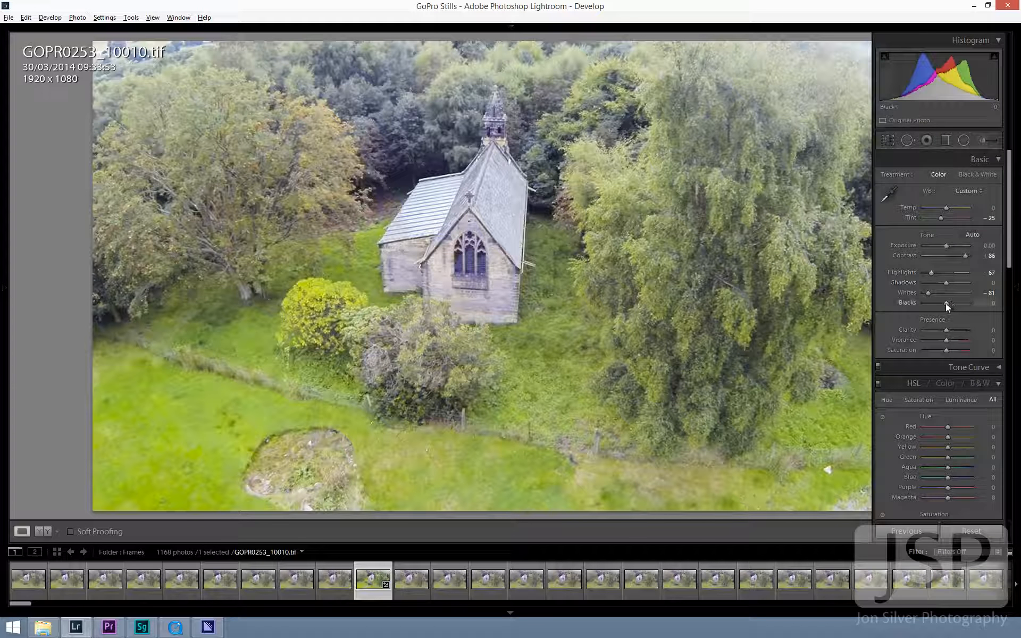
left_click_drag(945, 304, 937, 303)
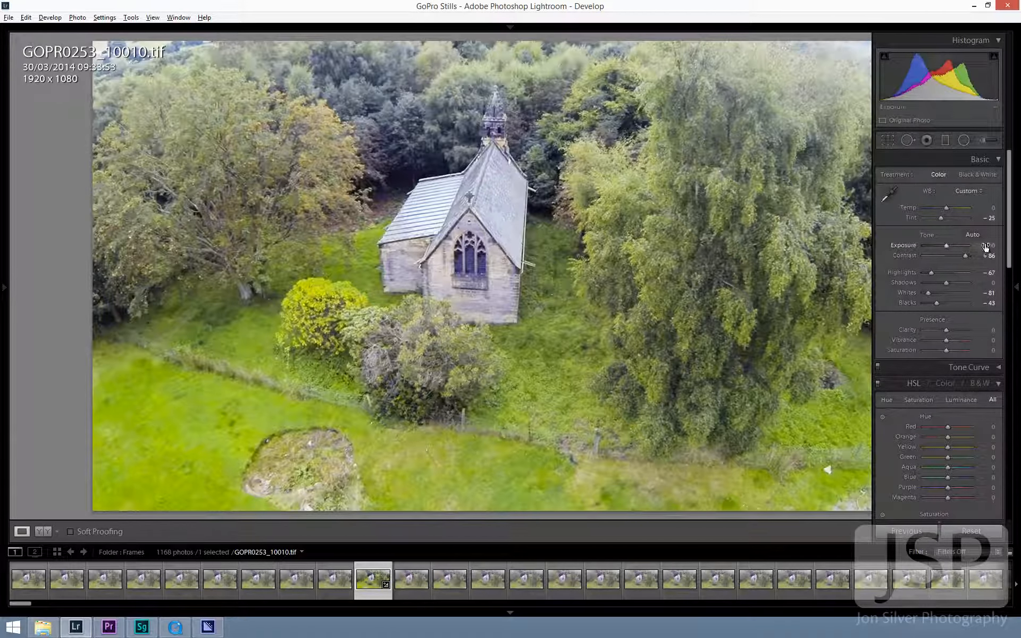
left_click_drag(940, 218, 938, 219)
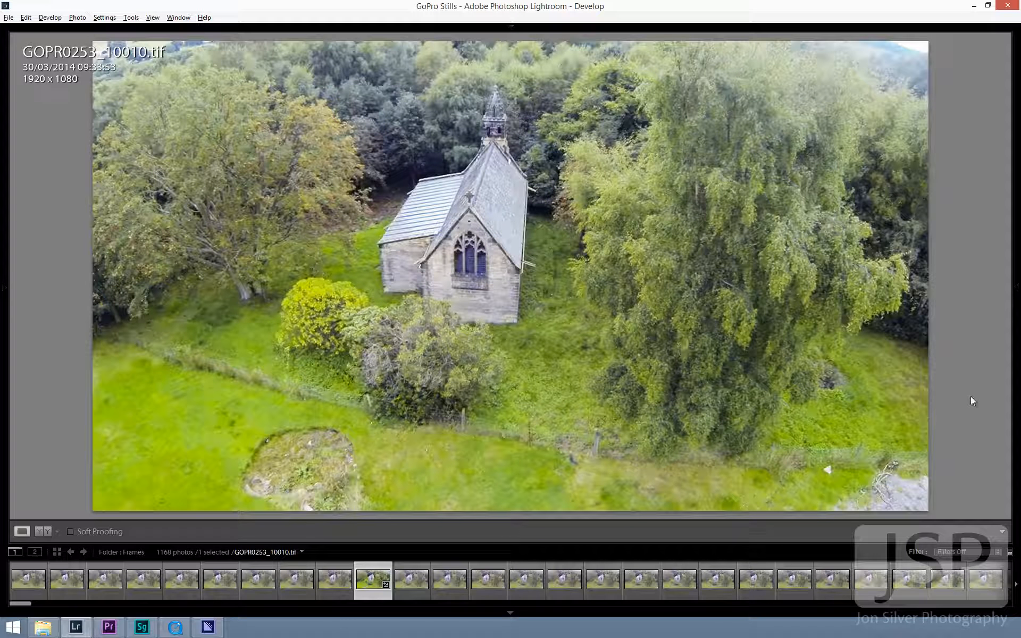
- Set Saturation to -24, Vibrance to +43 and Clarity to +43, and check the tree and roof detail up close
mouse_move(1017, 372)
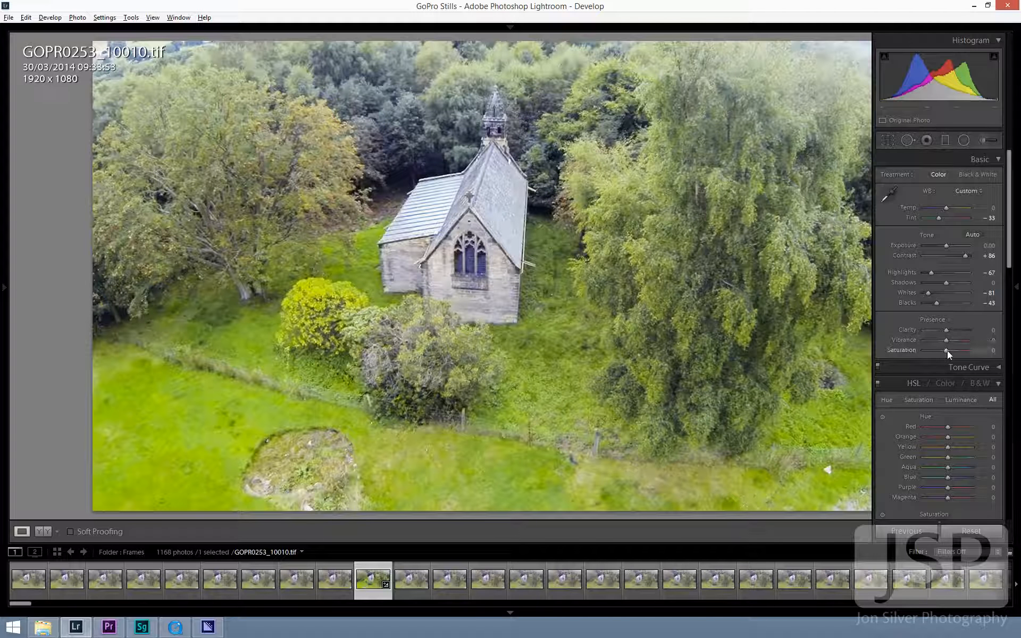
mouse_move(946, 349)
left_mouse_down()
mouse_move(964, 341)
mouse_move(955, 340)
left_mouse_up()
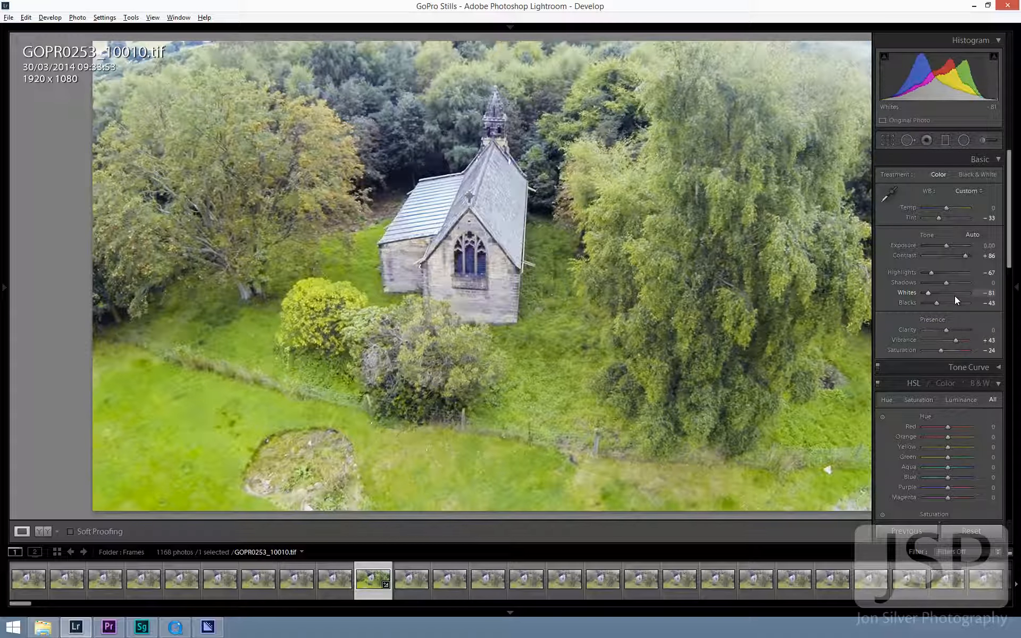
left_click(957, 329)
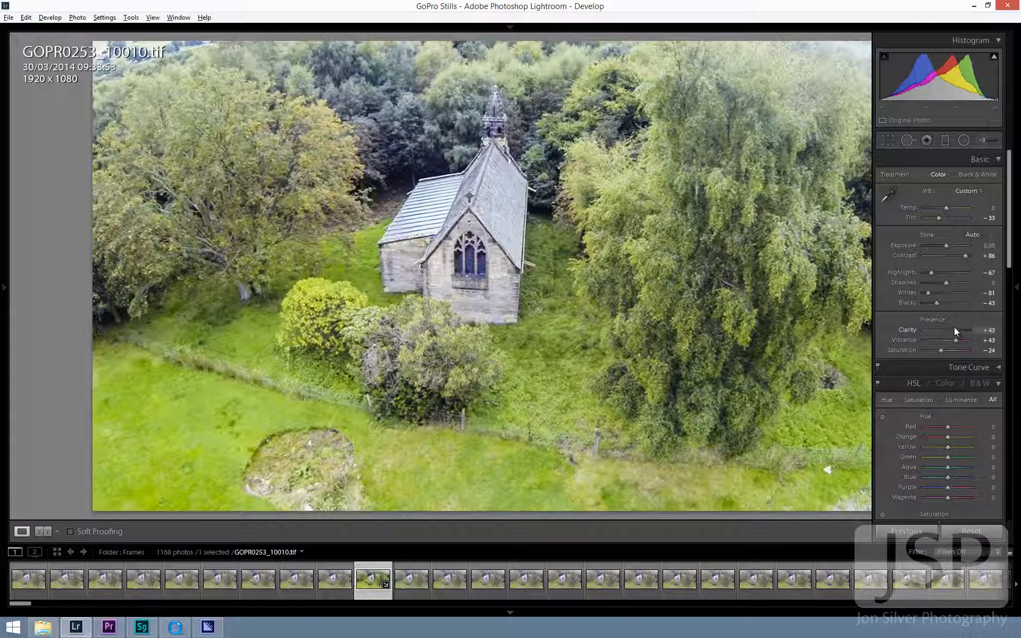
left_click(314, 166)
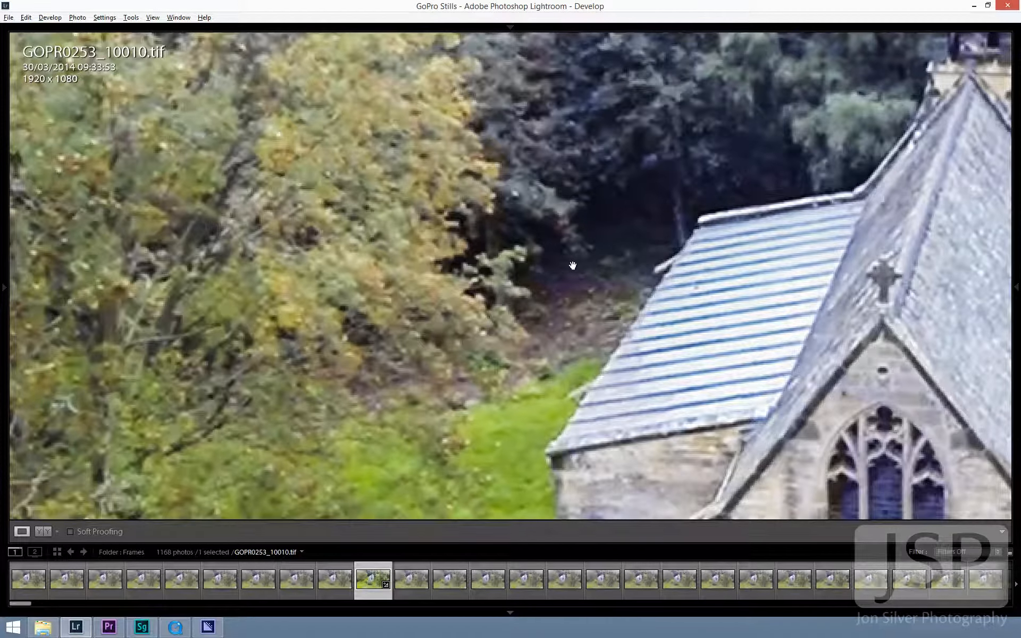
left_click(691, 268)
- Warm the white balance to a Temp of +10 and reduce the Exposure to -0.36
mouse_move(967, 232)
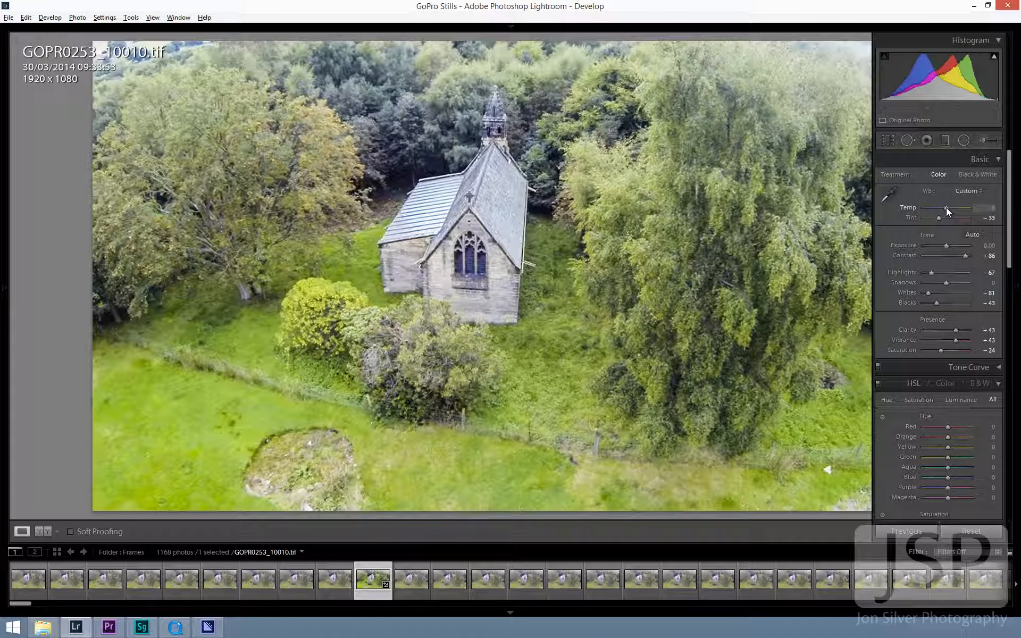
left_click_drag(946, 207, 948, 208)
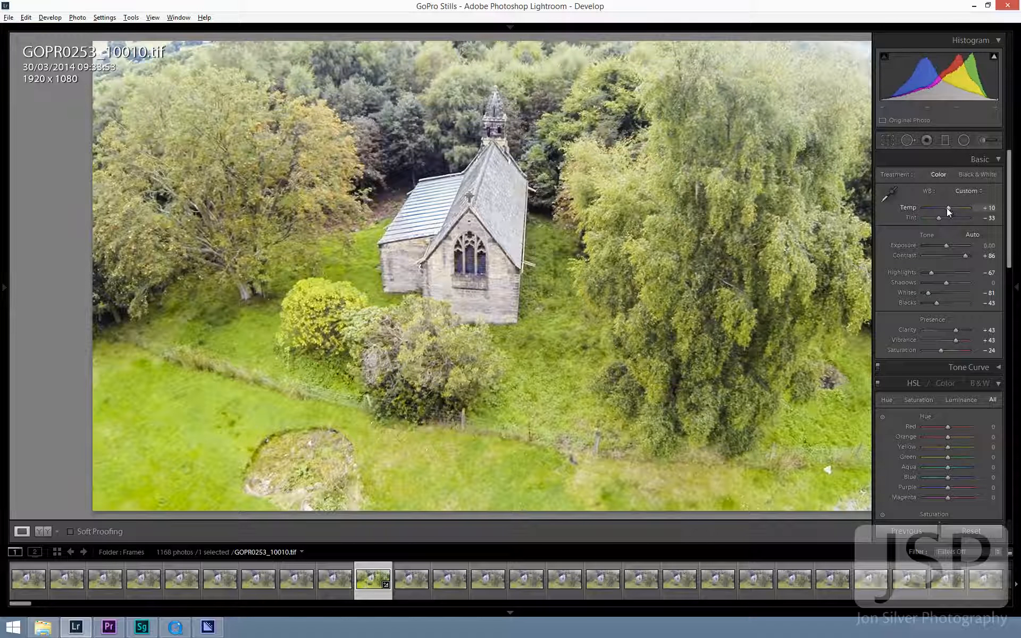
left_click_drag(947, 208, 949, 209)
left_click_drag(945, 245, 943, 244)
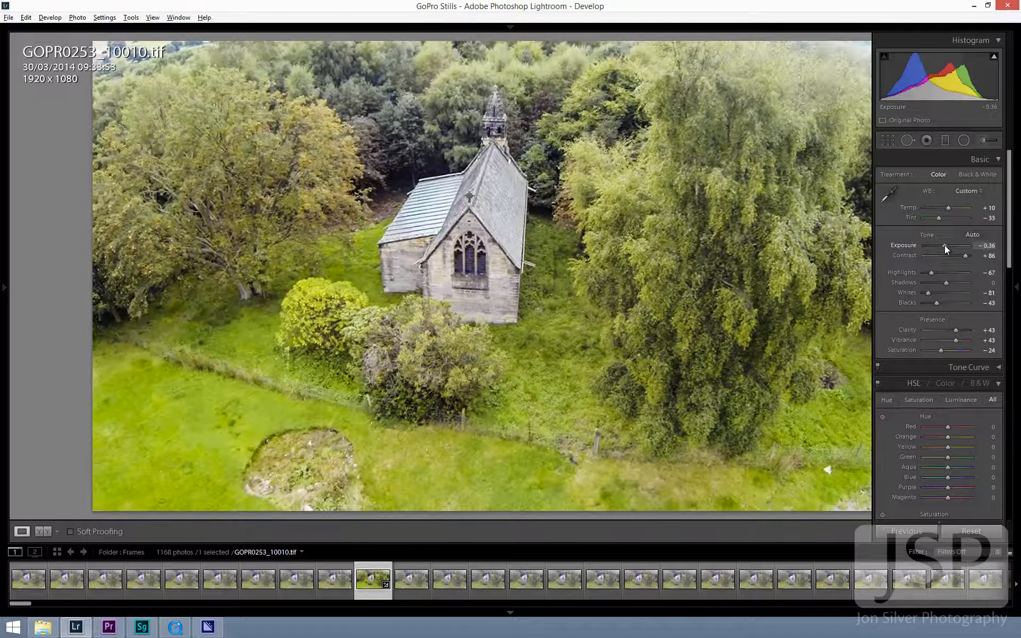
- Raise the frame's Exposure to -0.24 and check the whole image unobstructed
left_click(945, 244)
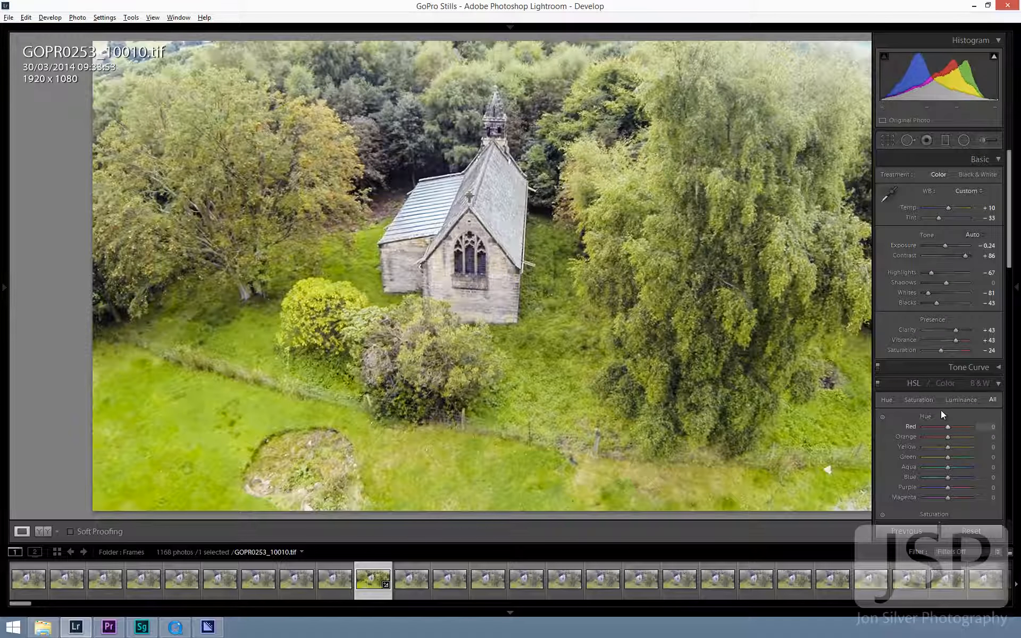
key("Tab")
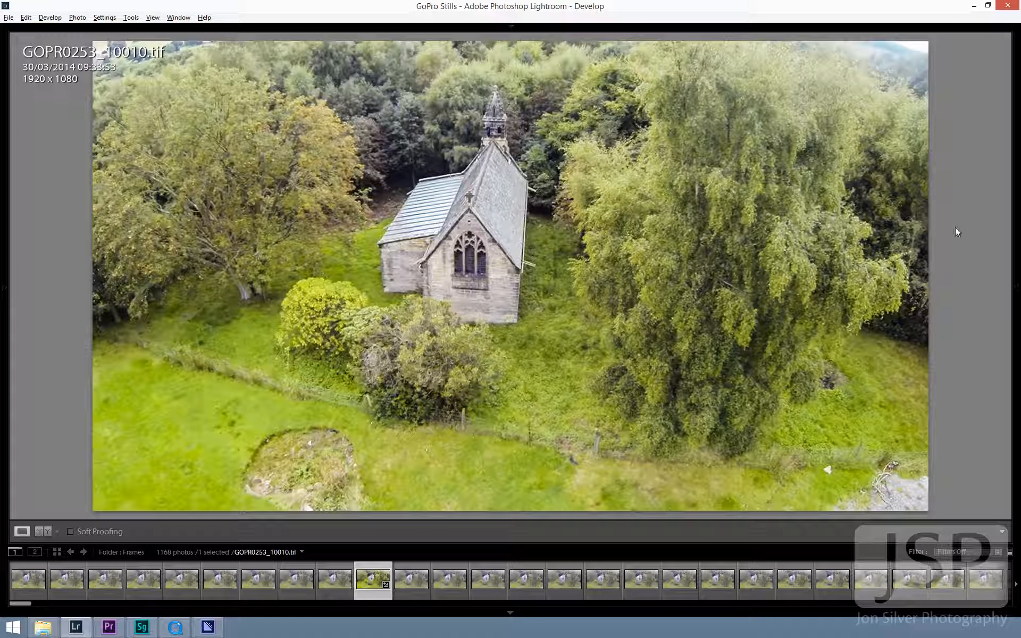
mouse_move(1012, 371)
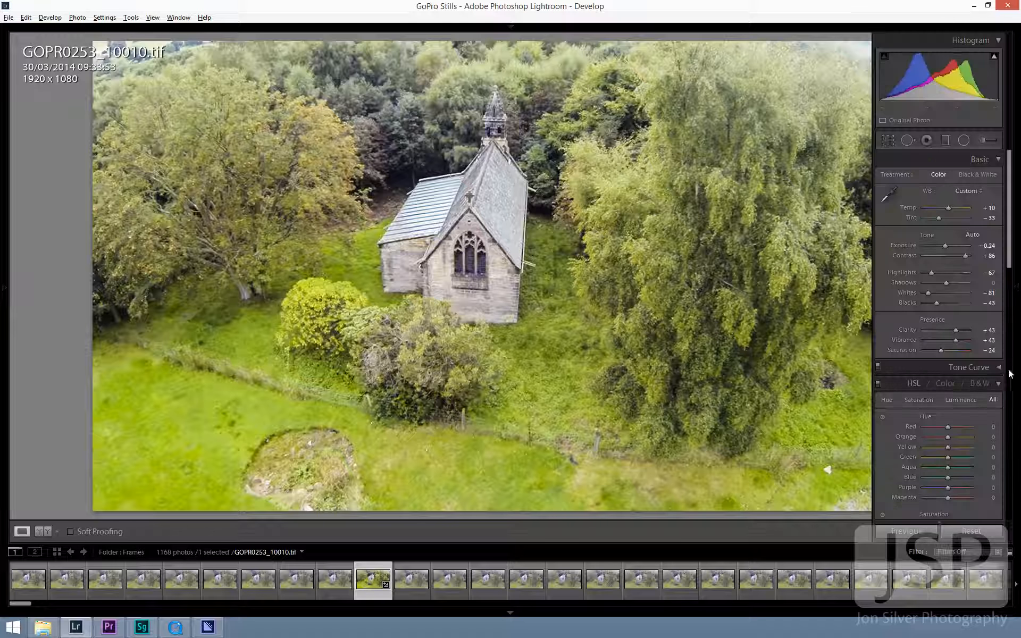
- Add a dark Highlight Priority post-crop vignette with a Feather of 69, raise its Midpoint and strengthen its negative Amount
scroll(967, 368, "down", 10)
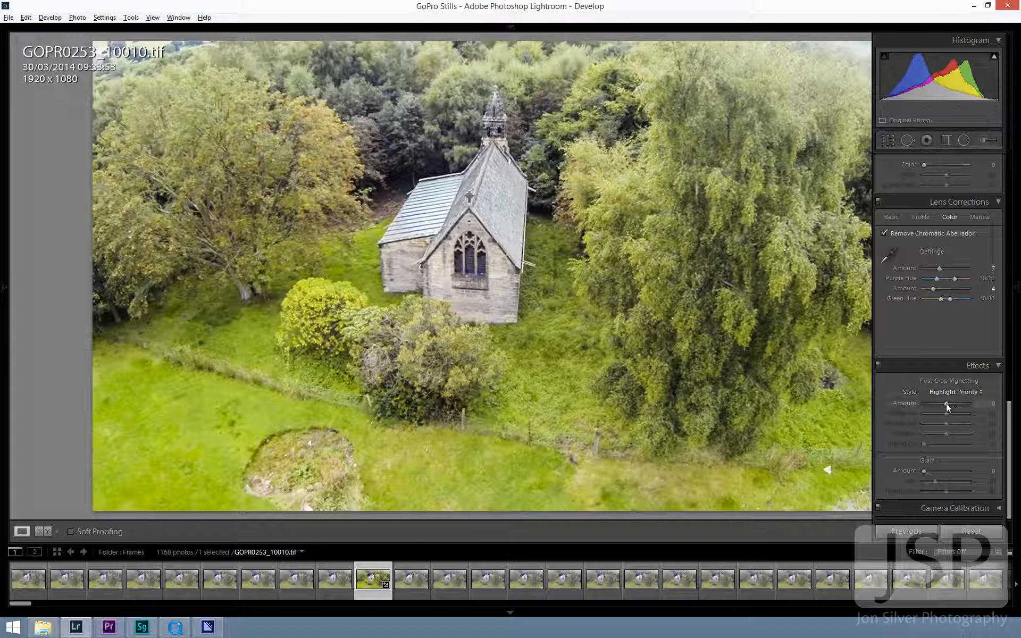
left_click_drag(946, 403, 942, 403)
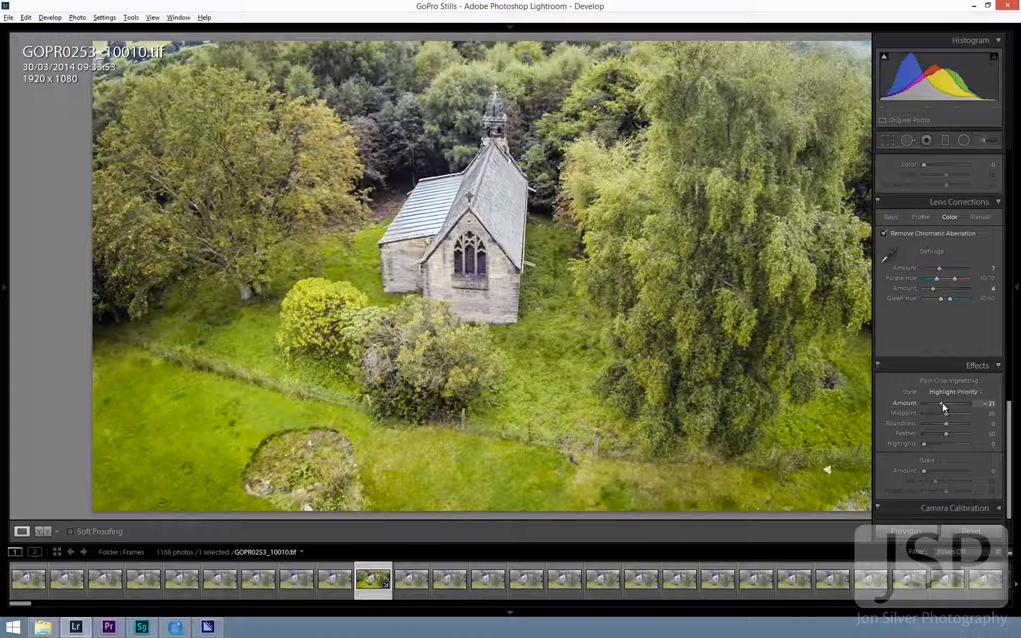
left_click_drag(942, 403, 955, 432)
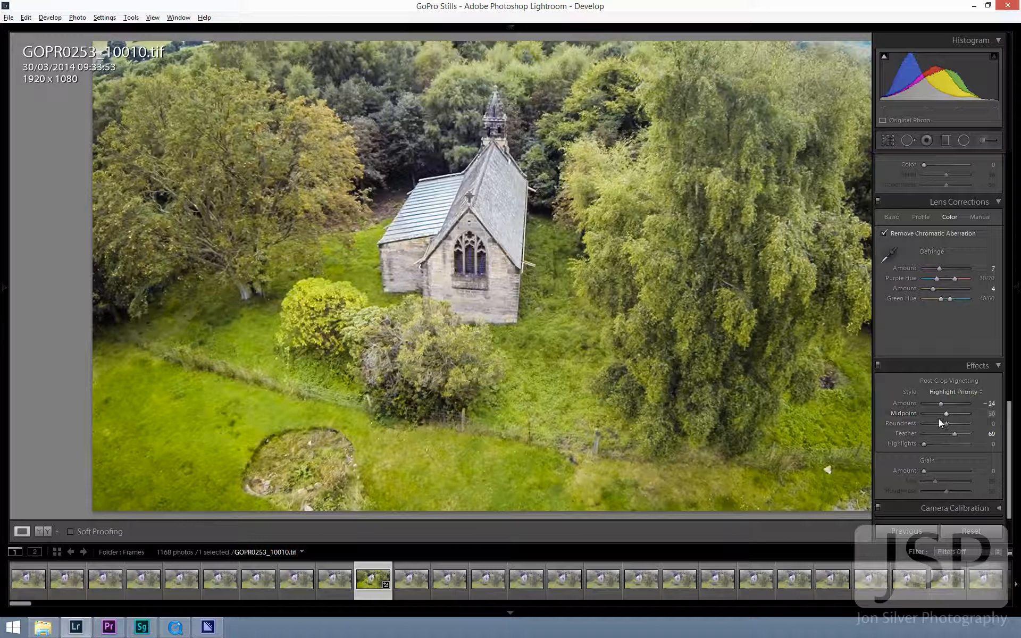
left_click(953, 413)
left_click_drag(940, 403, 936, 403)
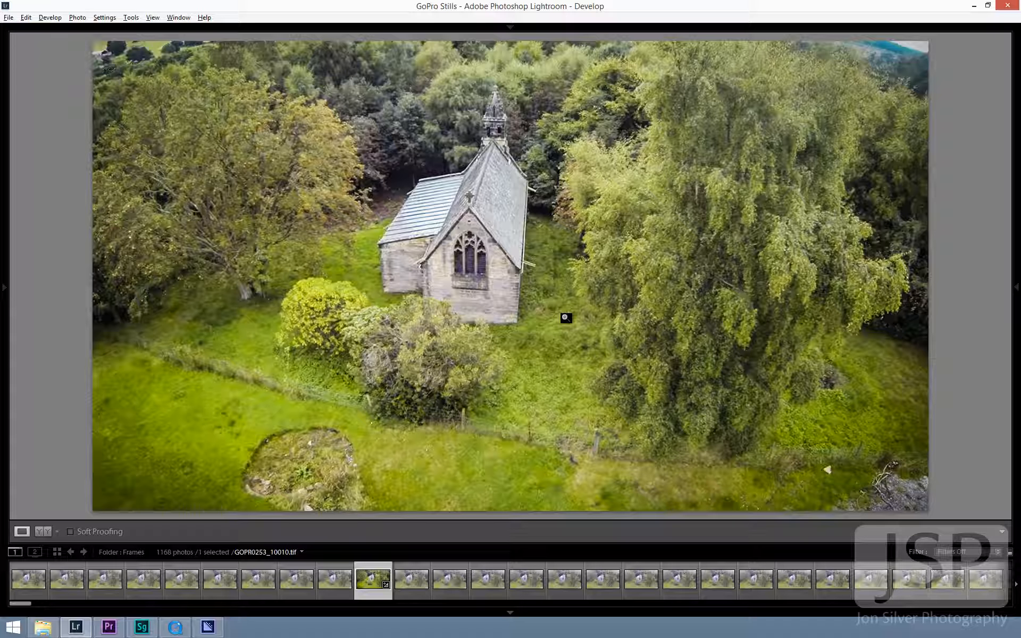
- Select all frames in the Frames folder and synchronize every develop setting from GOPR0253_10010 to them
key("g")
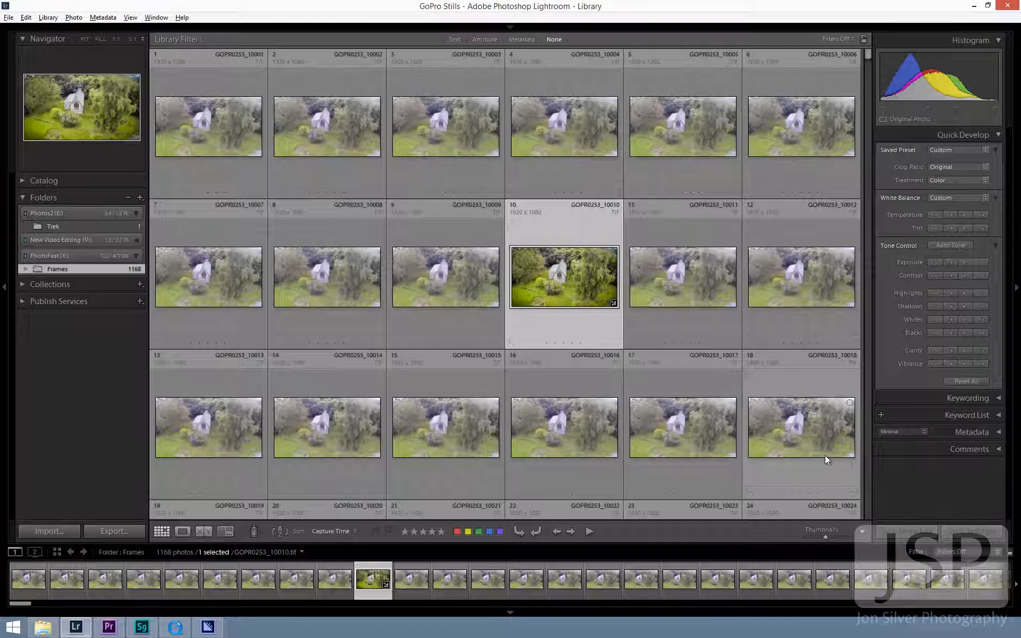
key("ctrl+a")
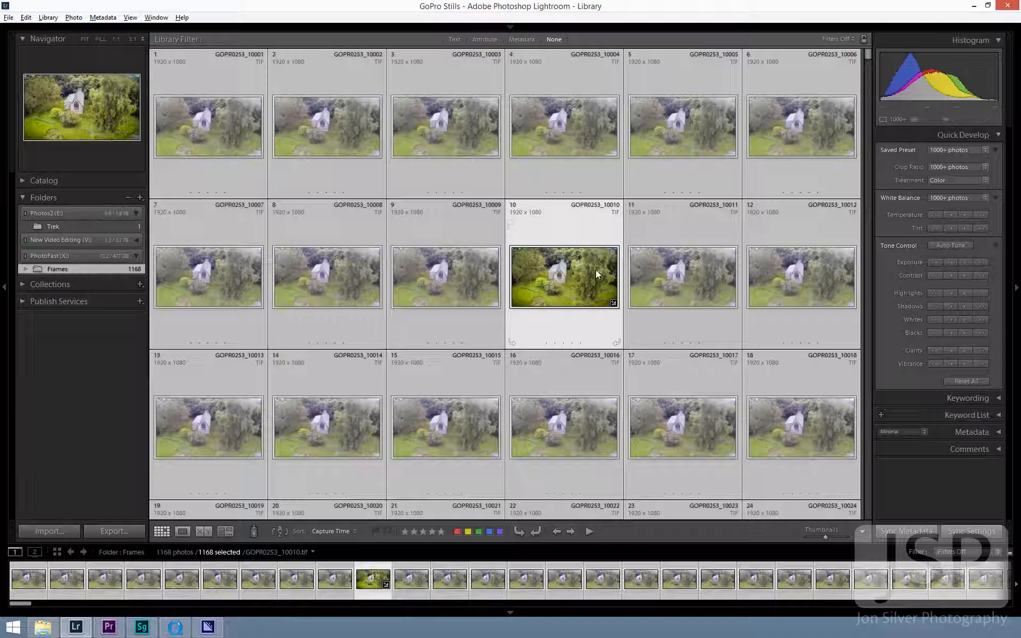
left_click(971, 530)
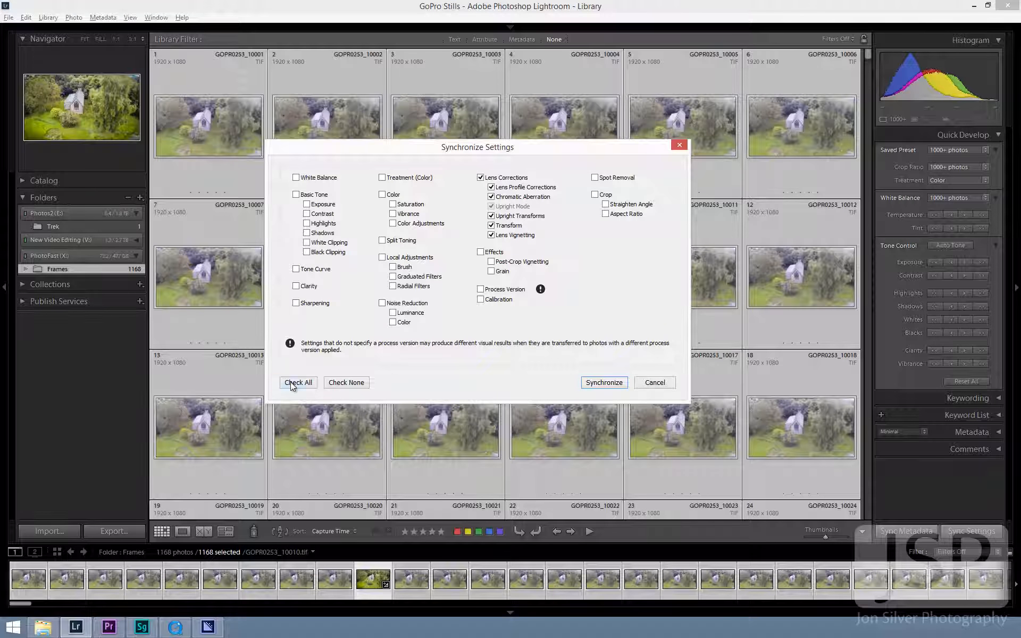
left_click(292, 382)
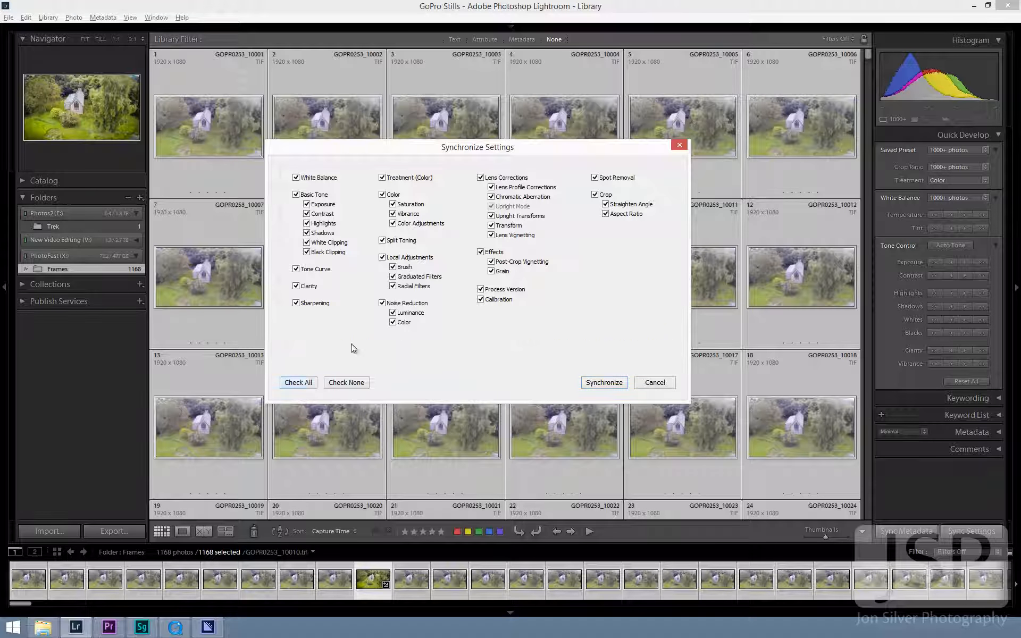
left_click(615, 384)
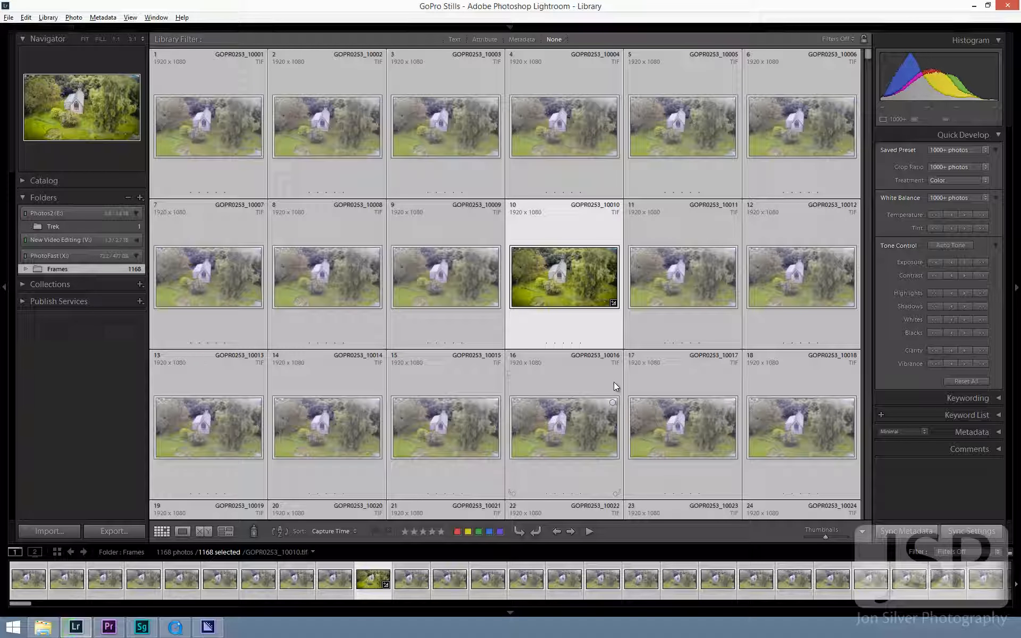
- Look through the graded frames in the grid and inspect the caravan and blue shed of GOPR0253_10186.tif up close
scroll(620, 314, "down", 5)
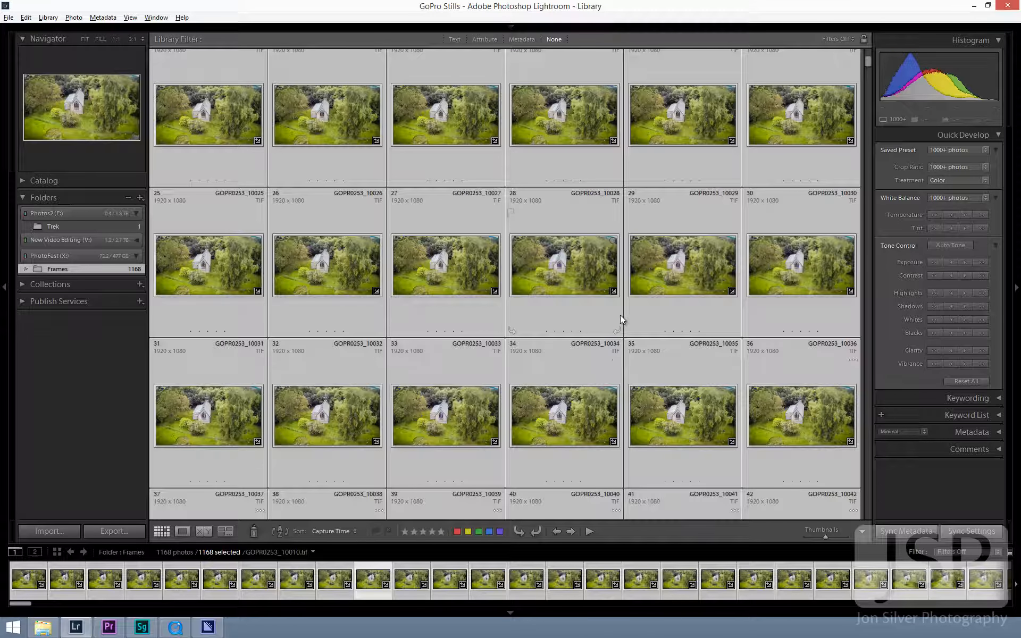
scroll(620, 314, "down", 5)
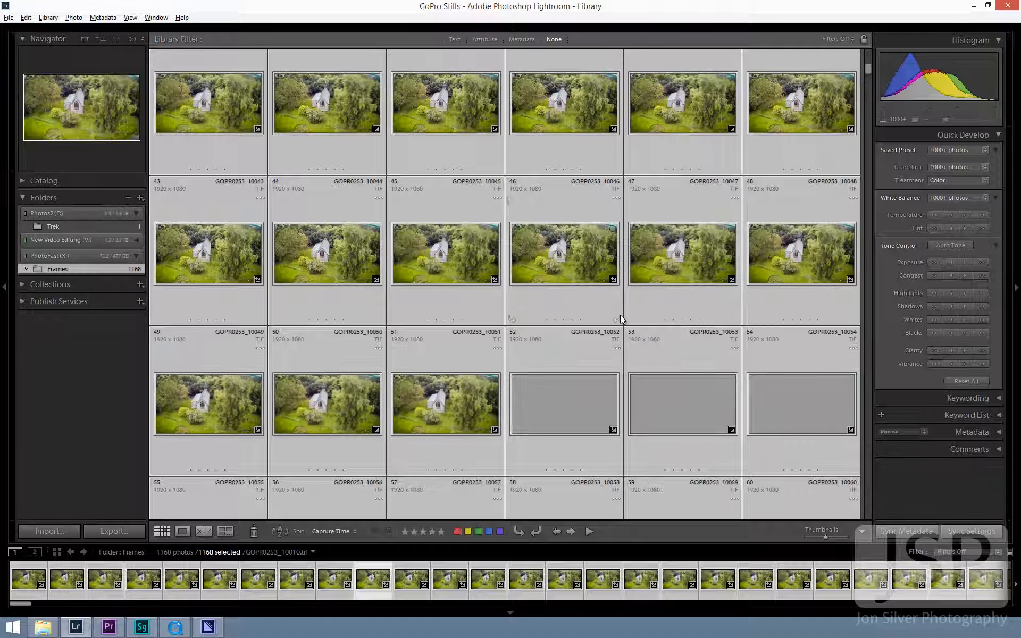
scroll(620, 314, "down", 10)
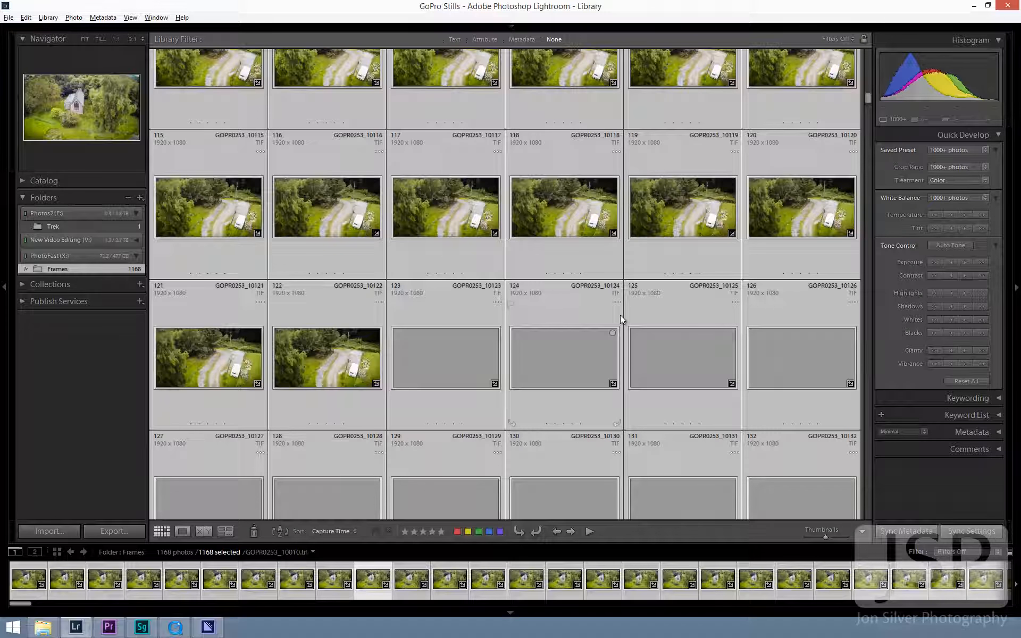
scroll(620, 315, "down", 2)
scroll(619, 314, "down", 5)
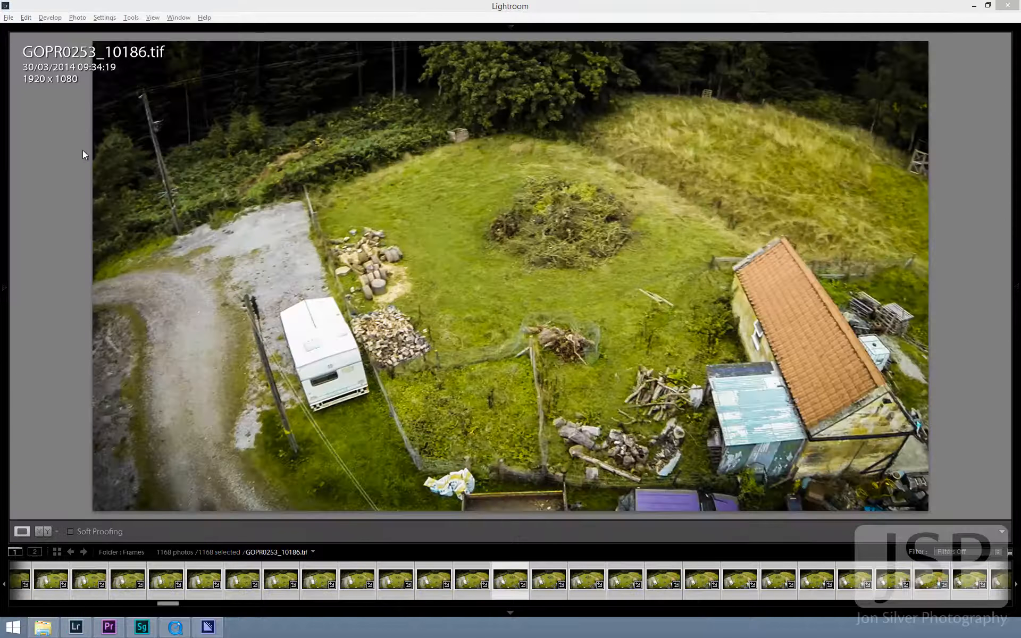
left_click(284, 303)
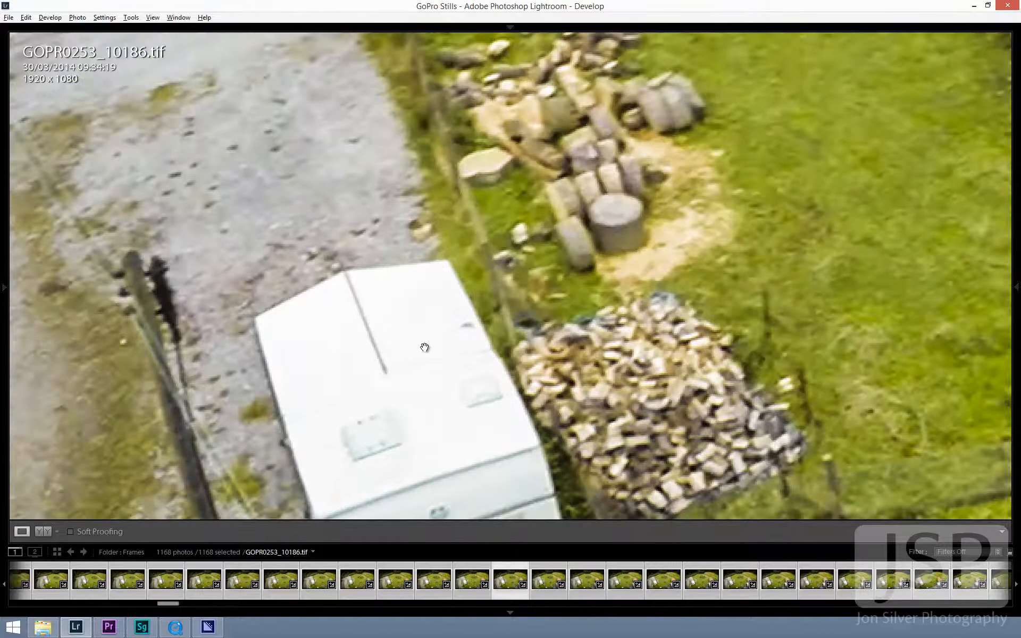
left_click_drag(424, 347, 440, 244)
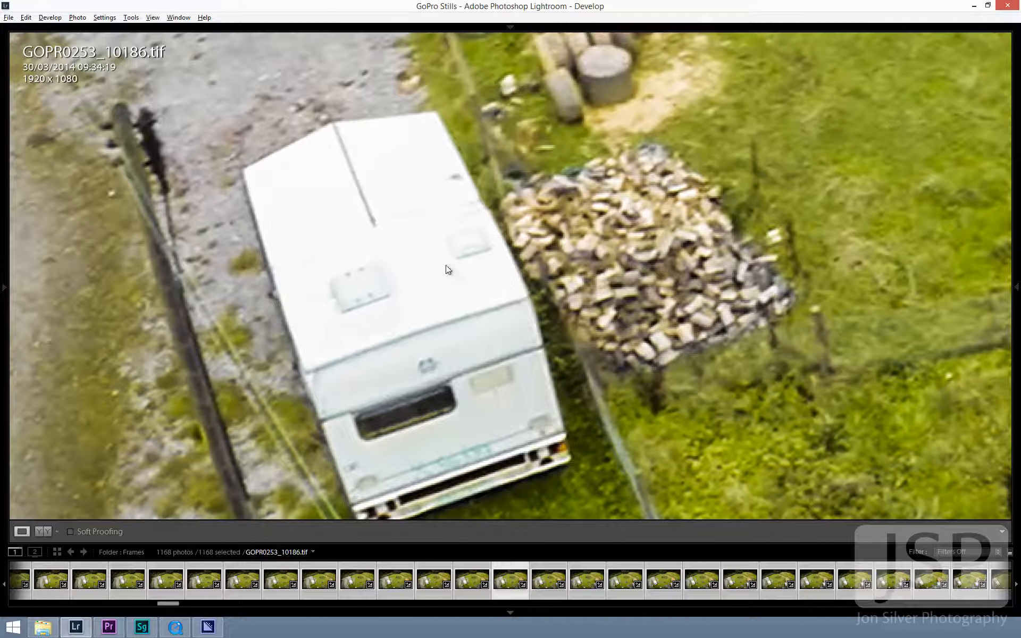
left_click(447, 265)
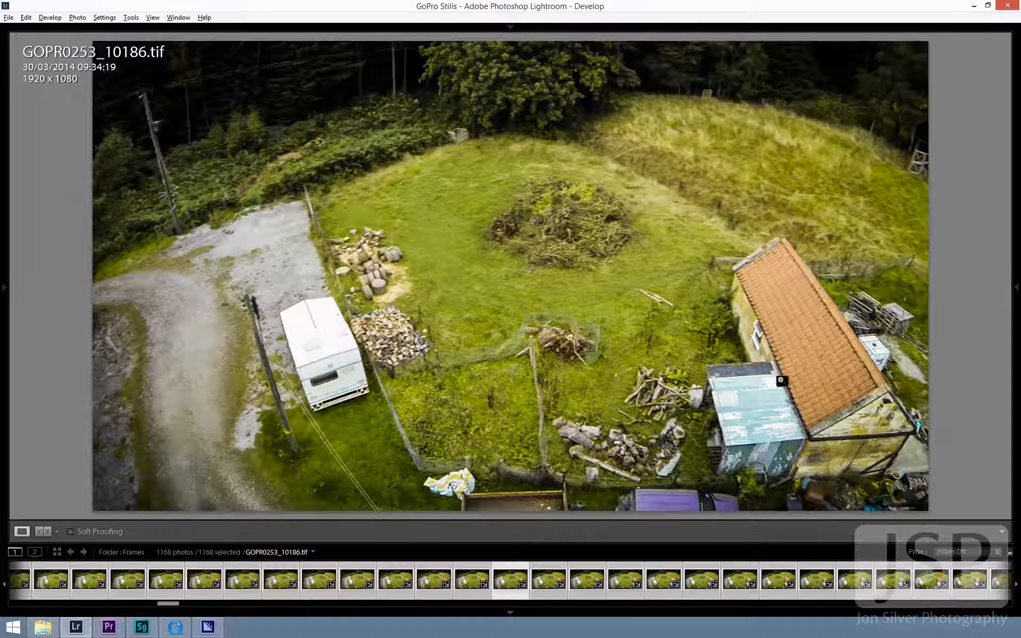
left_click(787, 442)
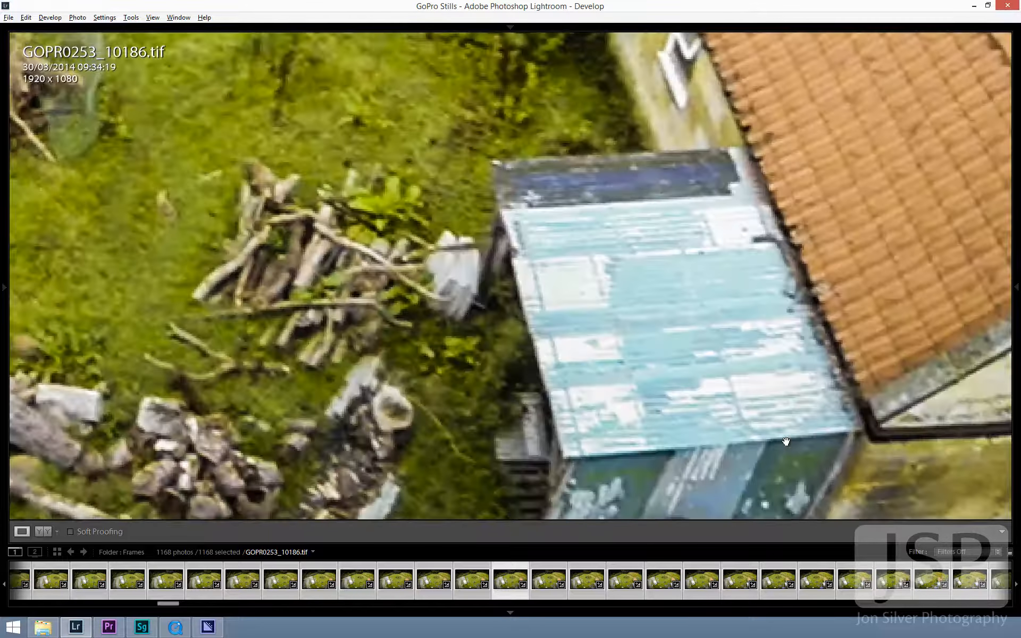
left_click_drag(787, 442, 563, 301)
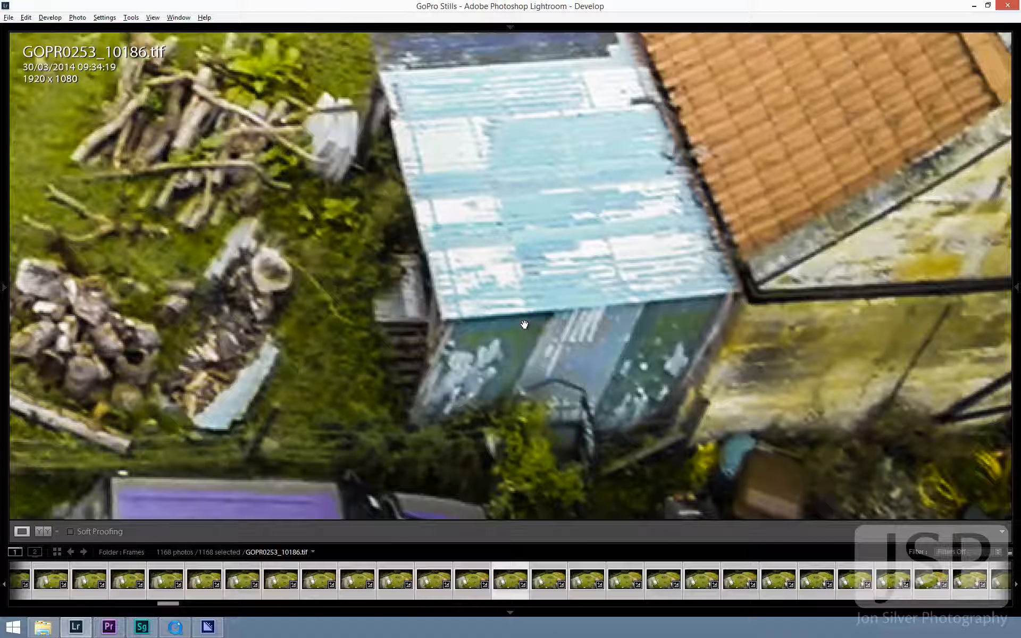
left_click(503, 277)
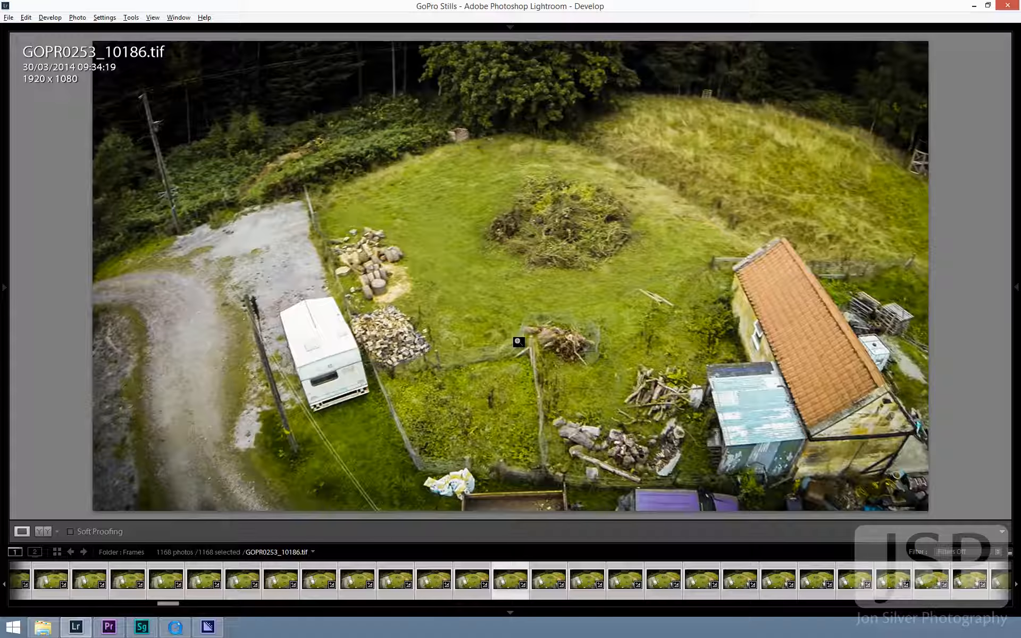
- Sharpen GOPR0253_10010.tif with Amount 73, Radius 1.6, Detail 49 and Masking 35
mouse_move(1013, 287)
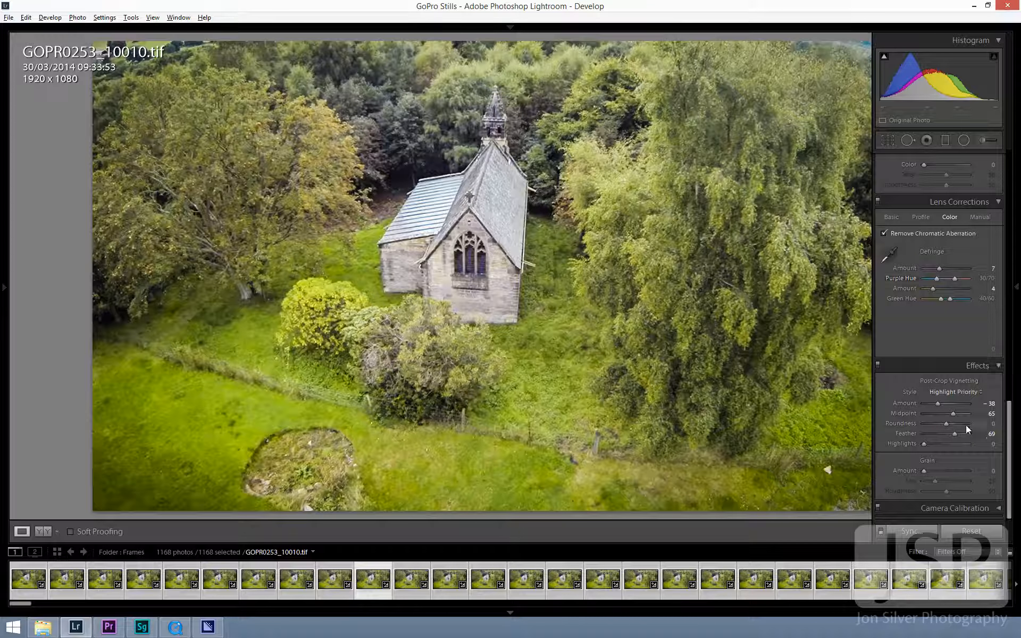
scroll(1012, 343, "up", 5)
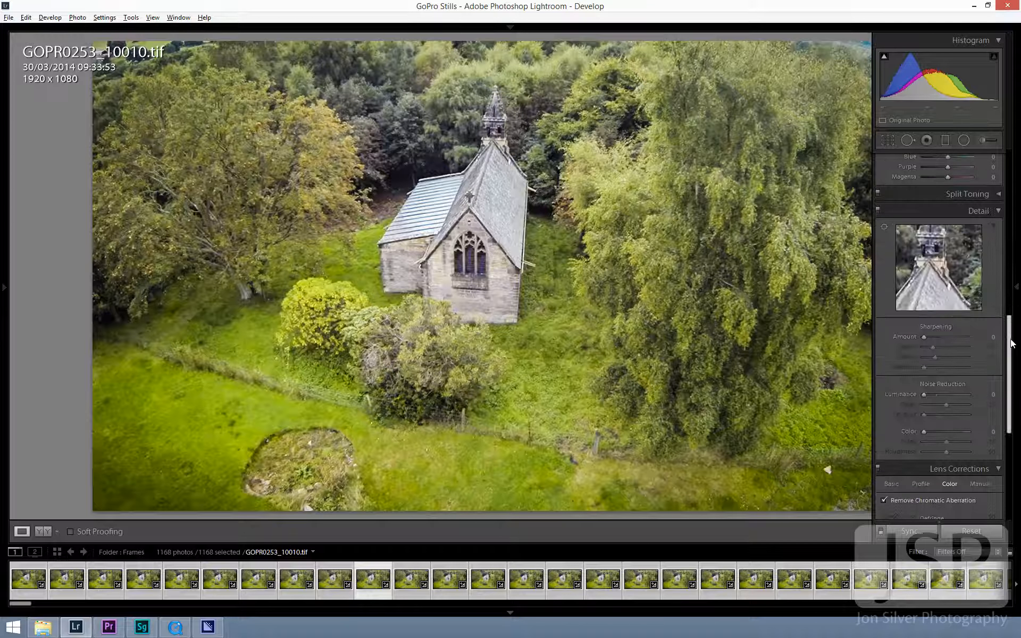
left_click(937, 336)
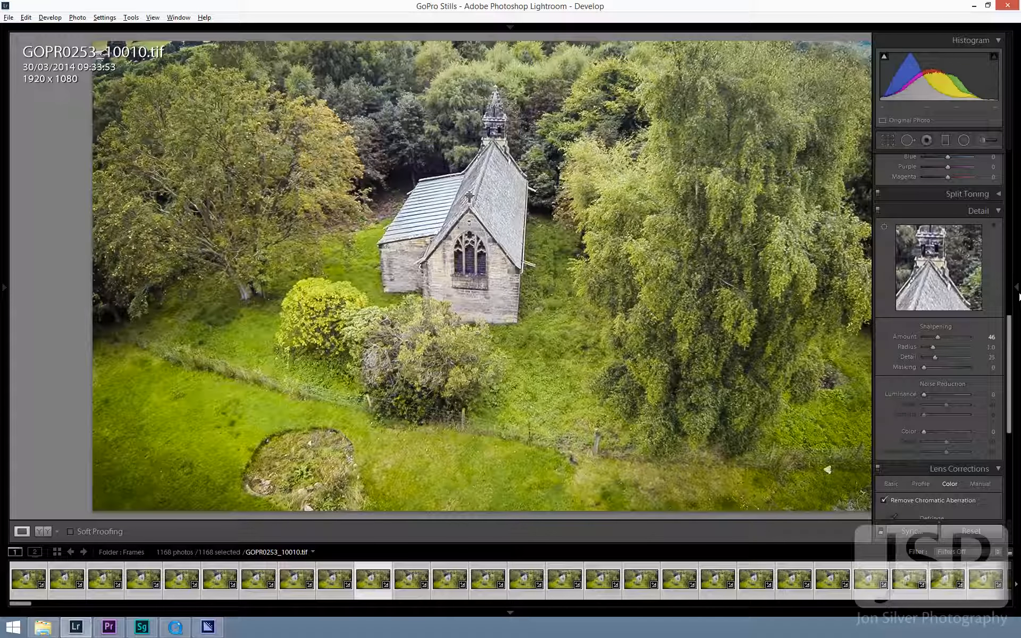
left_click(943, 337)
left_click_drag(943, 337, 949, 337)
key("Tab")
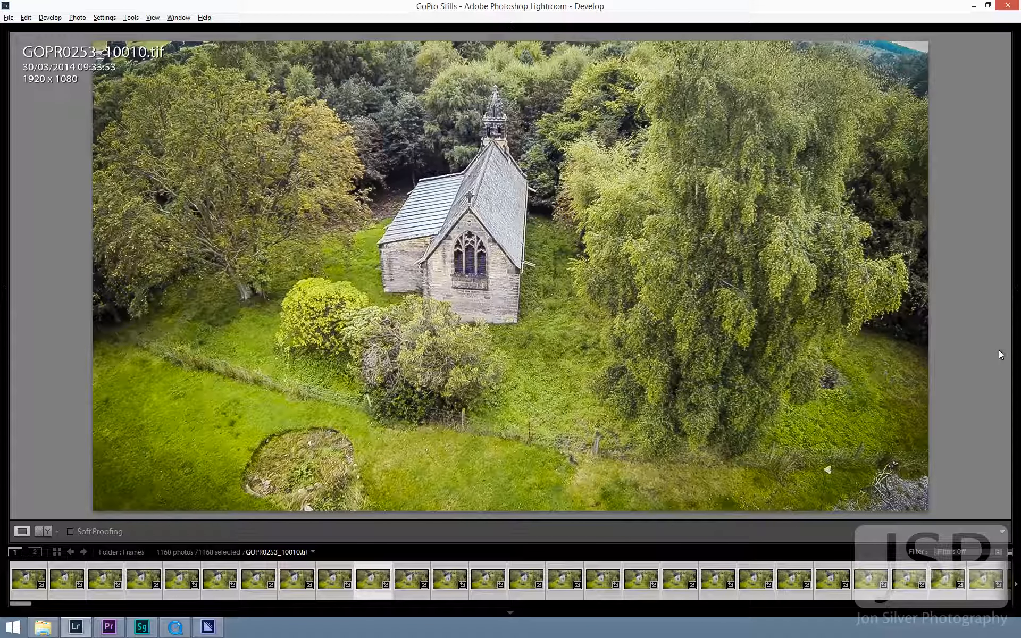
- Set Color noise reduction to 29, raise Luminance noise reduction above 27, and check the church wall, trees and grass up close
mouse_move(1015, 341)
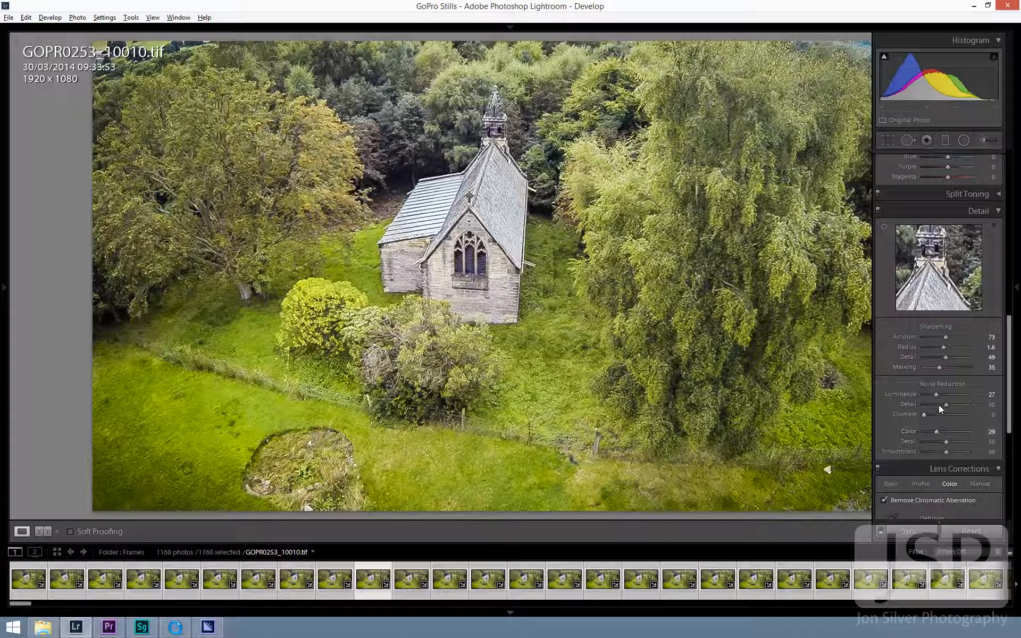
left_click_drag(935, 394, 940, 394)
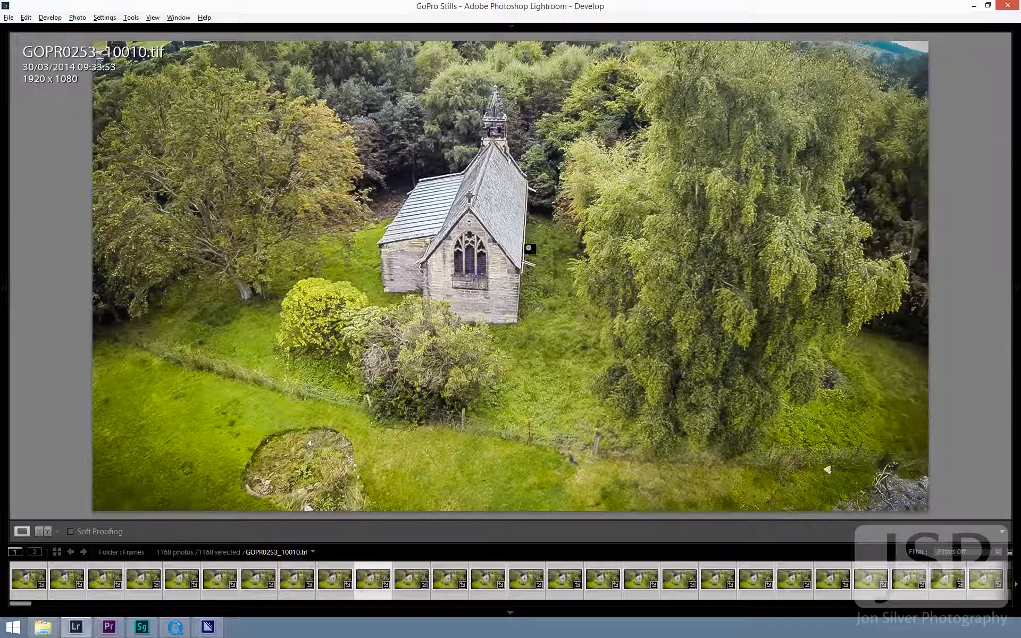
left_click(586, 207)
left_click_drag(537, 404, 527, 145)
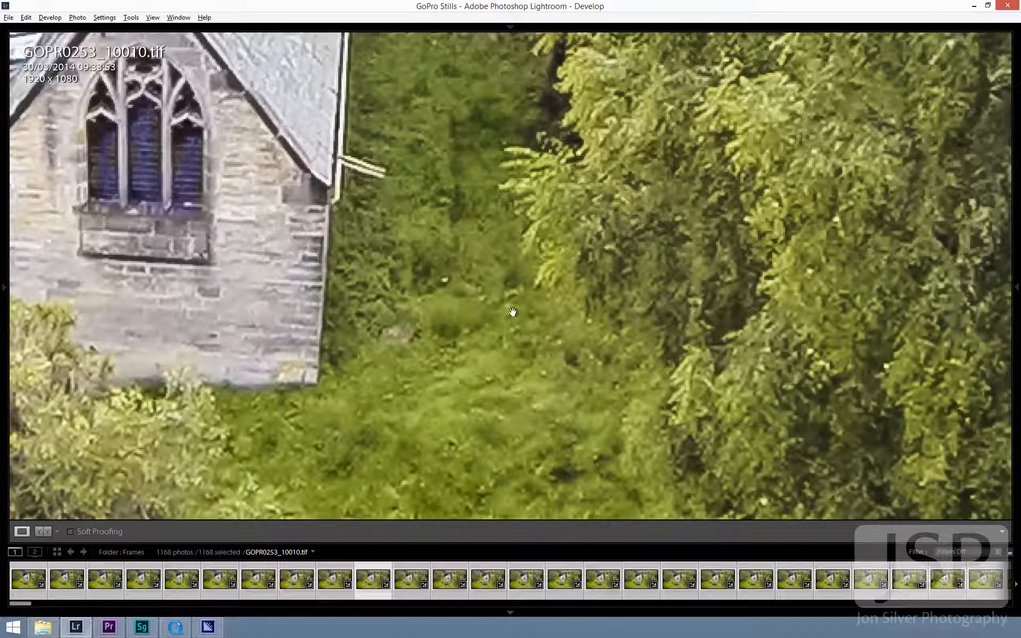
left_click_drag(499, 340, 549, 165)
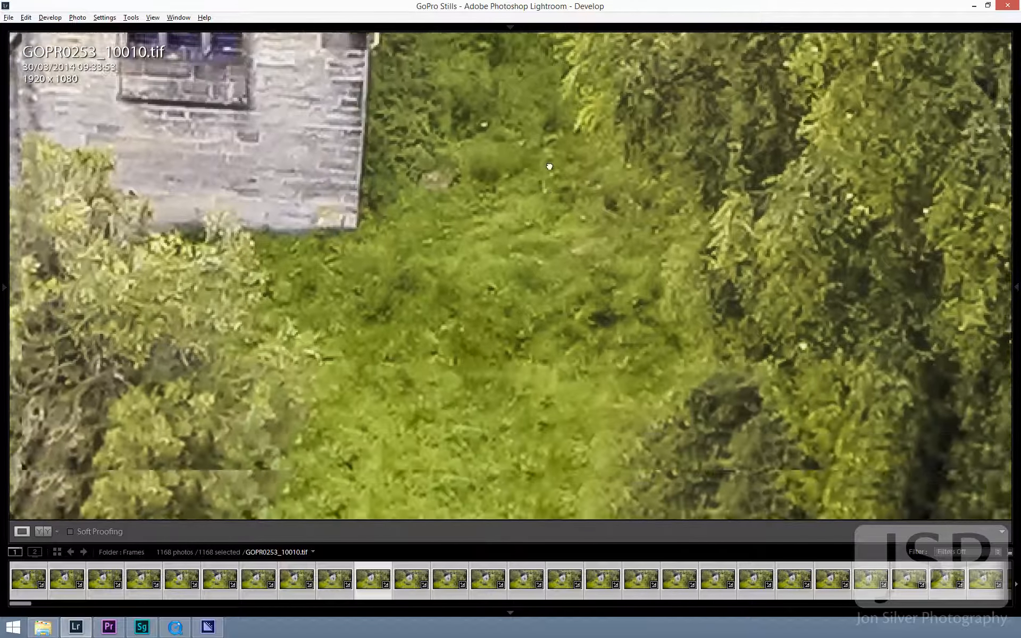
left_click_drag(455, 333, 625, 159)
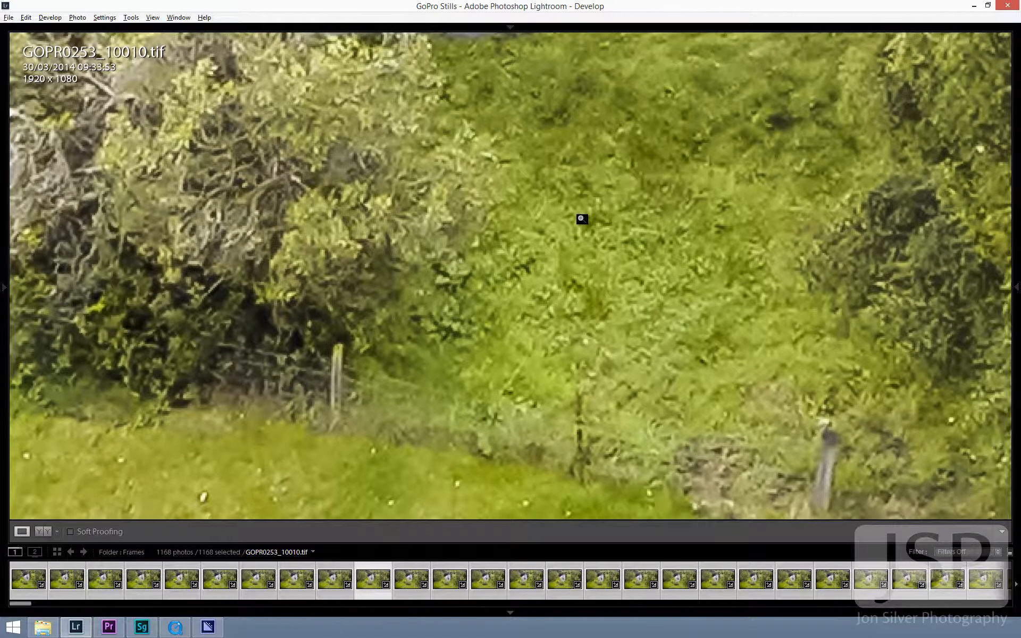
left_click(582, 219)
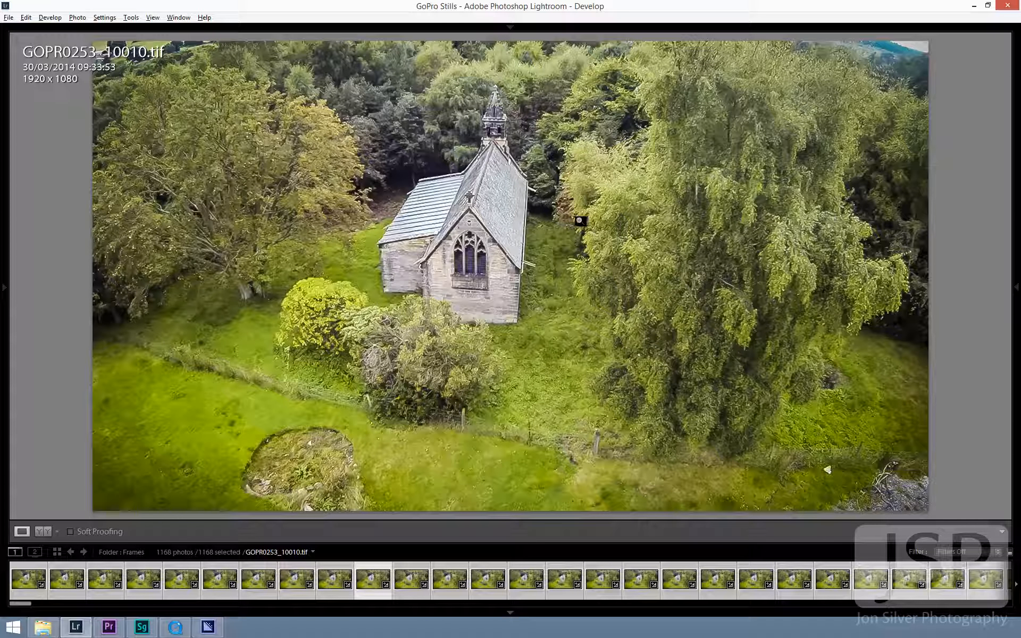
- Synchronize all of GOPR0253_10010's settings, including the new sharpening and noise reduction, to all the selected frames
key("e")
key("g")
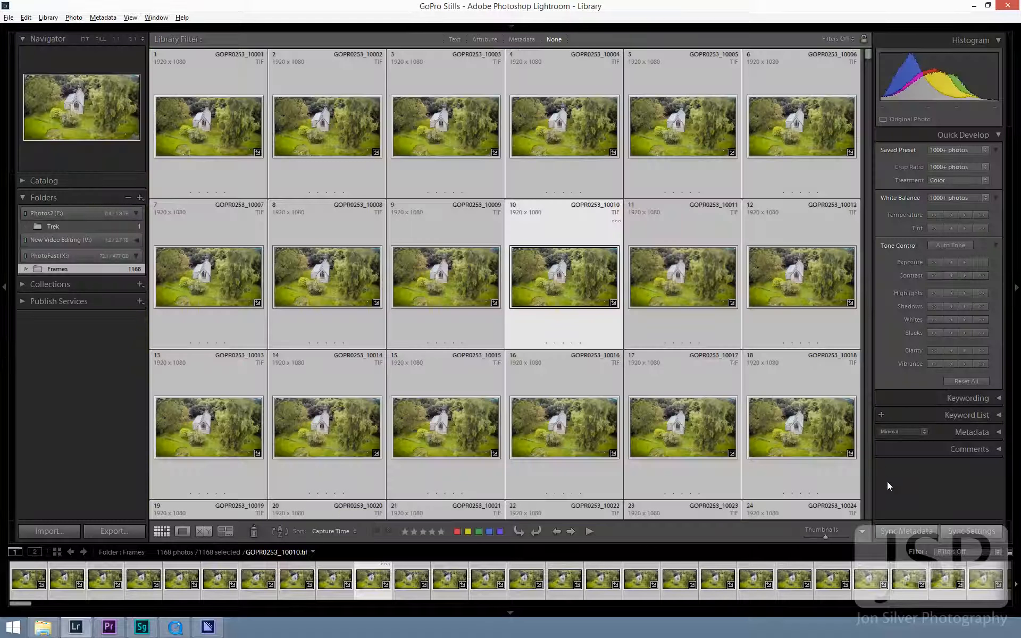
left_click(958, 532)
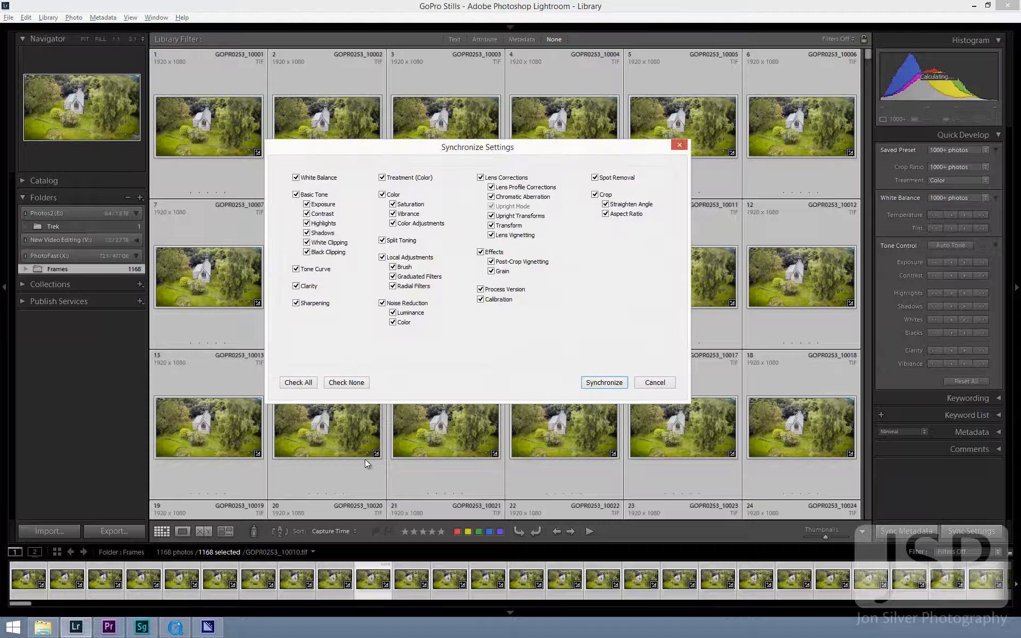
left_click(603, 383)
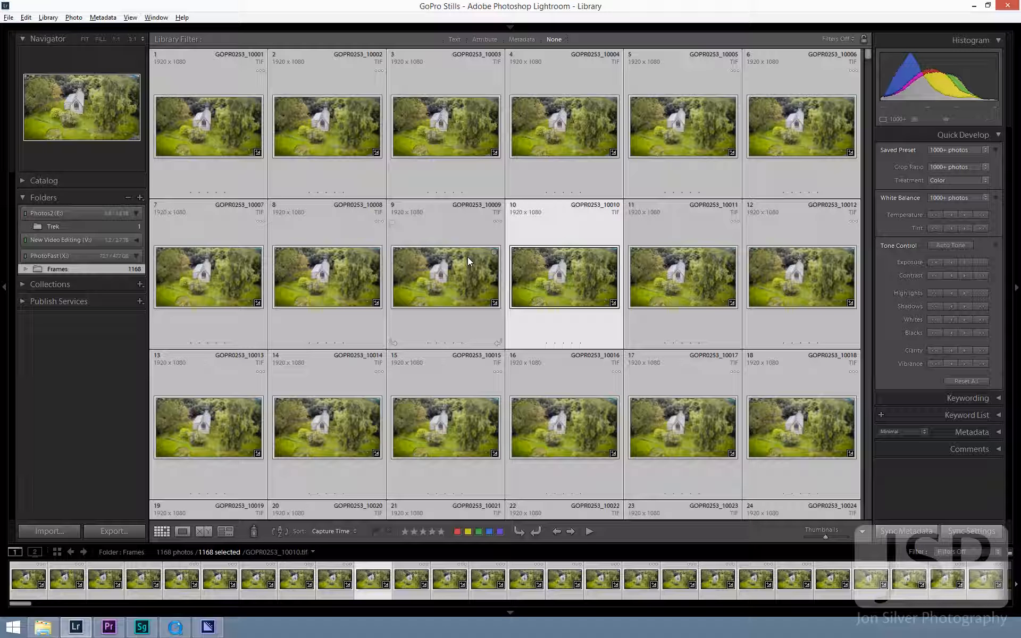
- Start exporting all selected frames to the same folder as the original photos, in a subfolder named "edited"
left_click(130, 530)
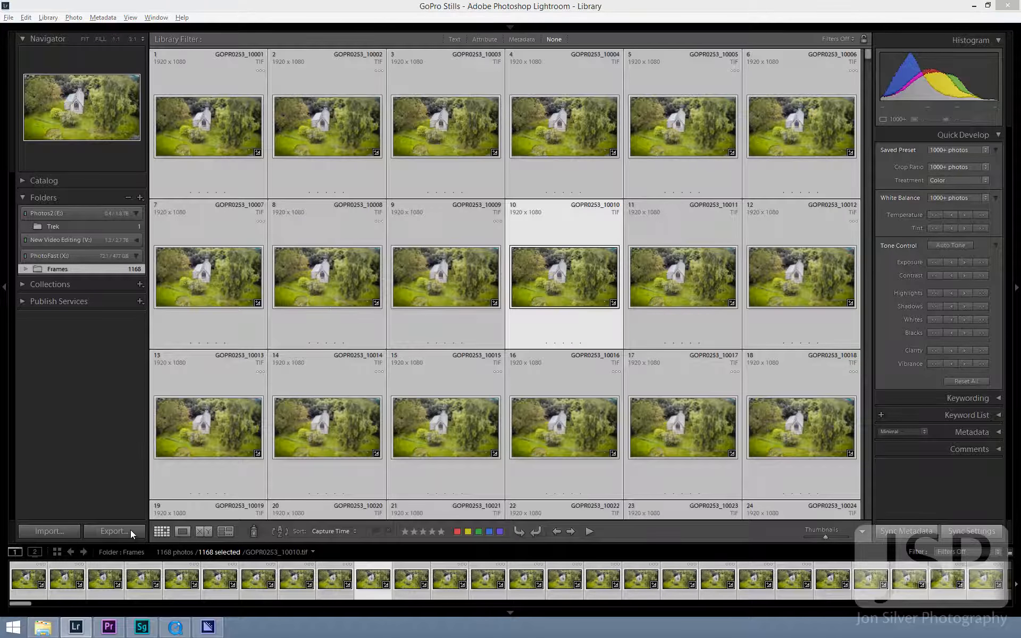
left_click(601, 230)
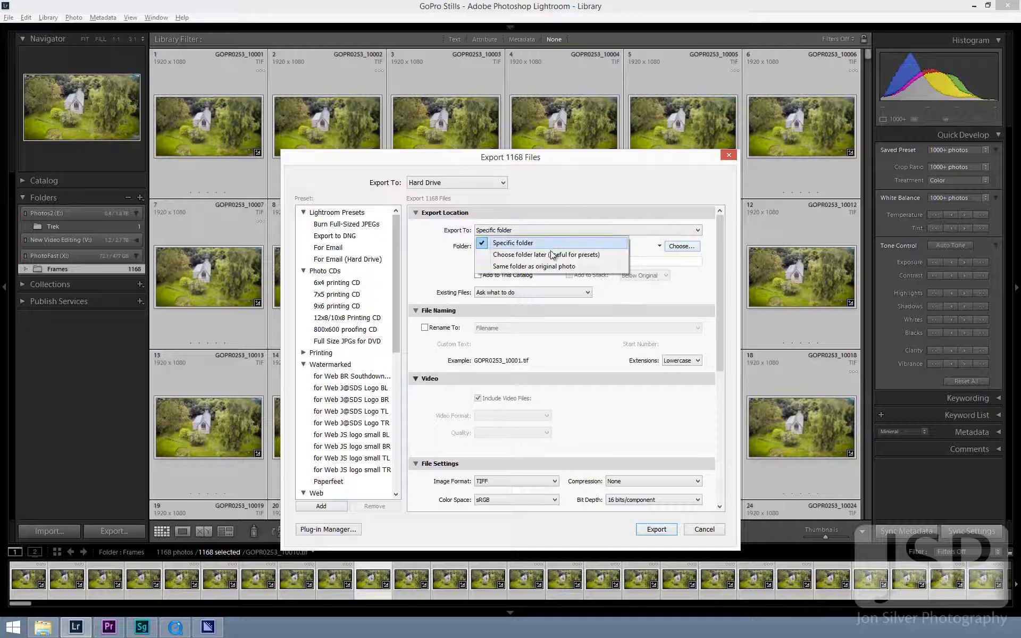
left_click(538, 266)
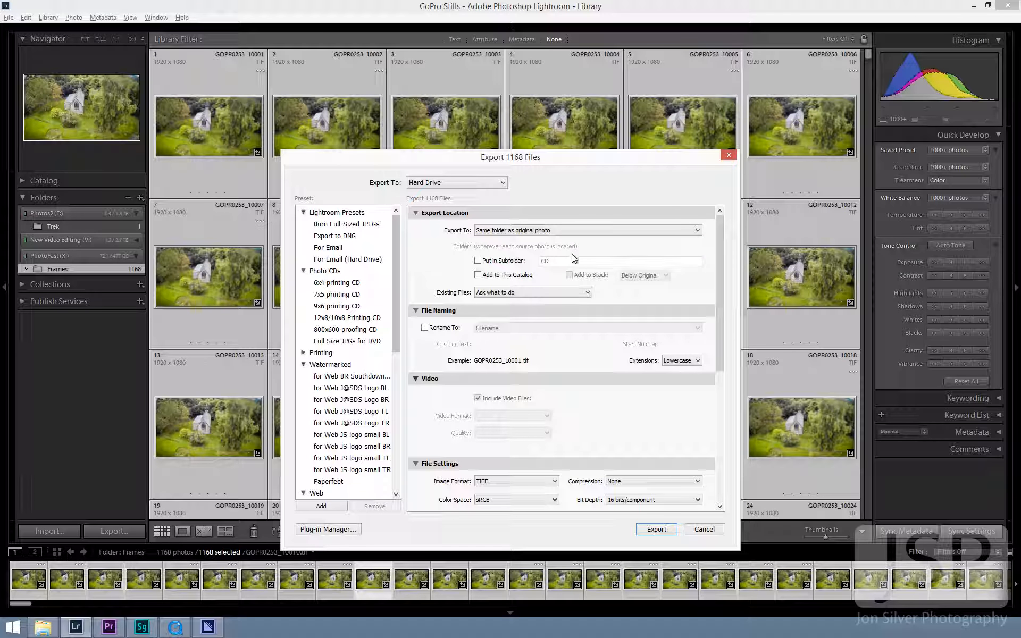
left_click(528, 262)
type("edited")
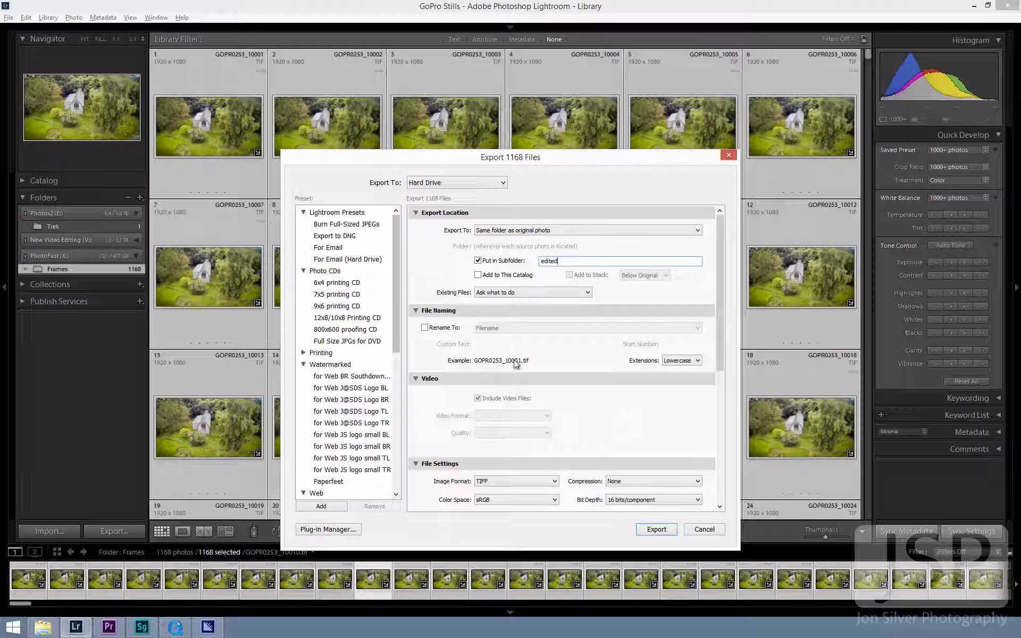
- Rename the exported files with Filename+Custom Text using "-edited" as the custom text, and run the export
left_click(440, 327)
left_click(529, 328)
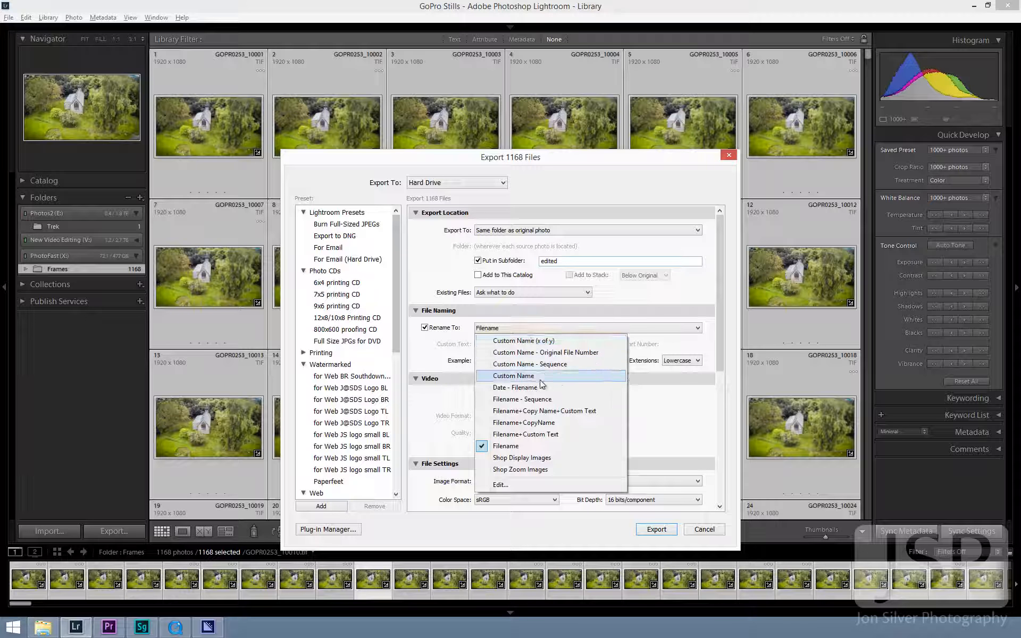
left_click(534, 434)
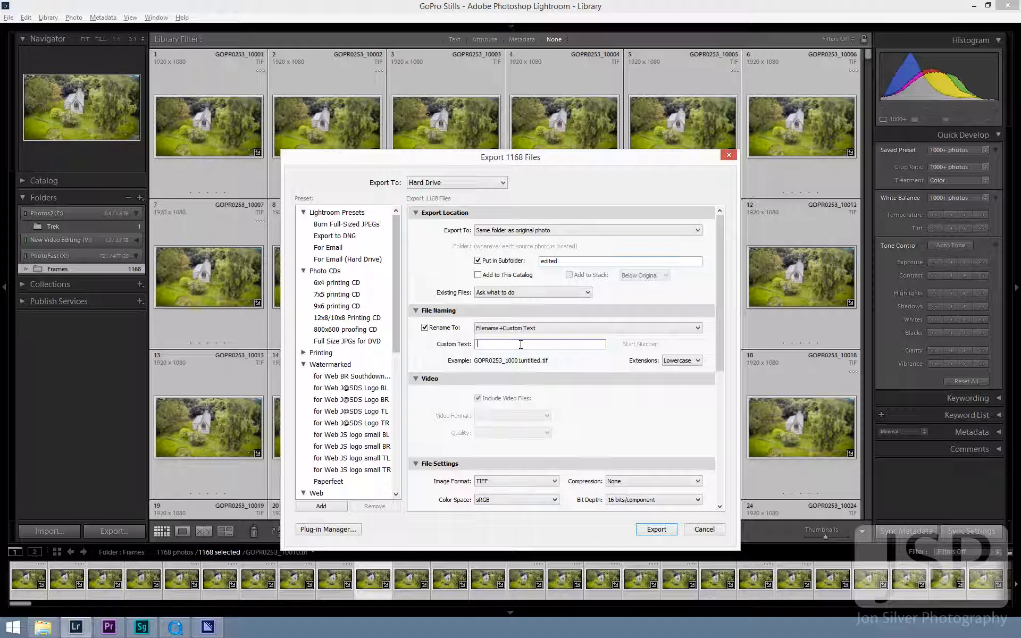
left_click(520, 344)
type("-edited")
scroll(704, 439, "down", 5)
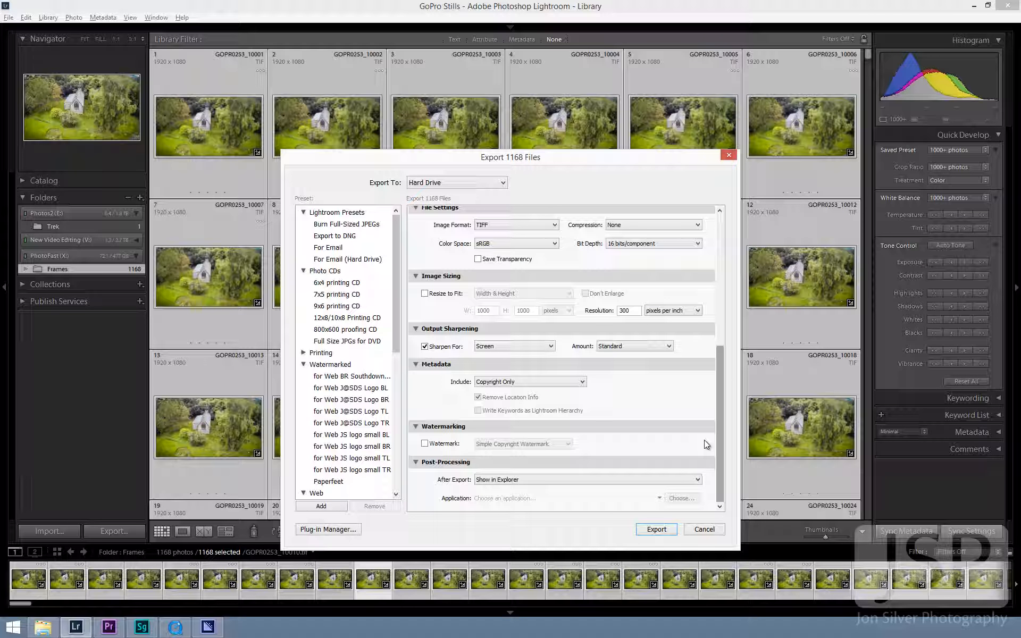
left_click(658, 528)
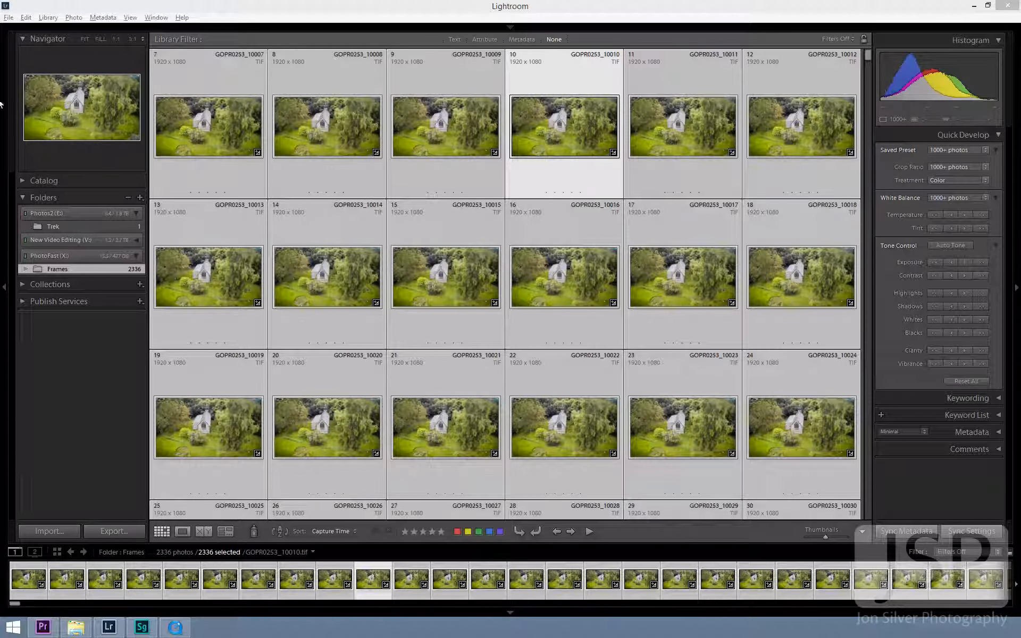
- Switch to QuickTime Player, choose GOPR0253_10000-edited.tif in the edited folder as the image sequence's first frame, and bring up the frame rate choices
left_click(973, 7)
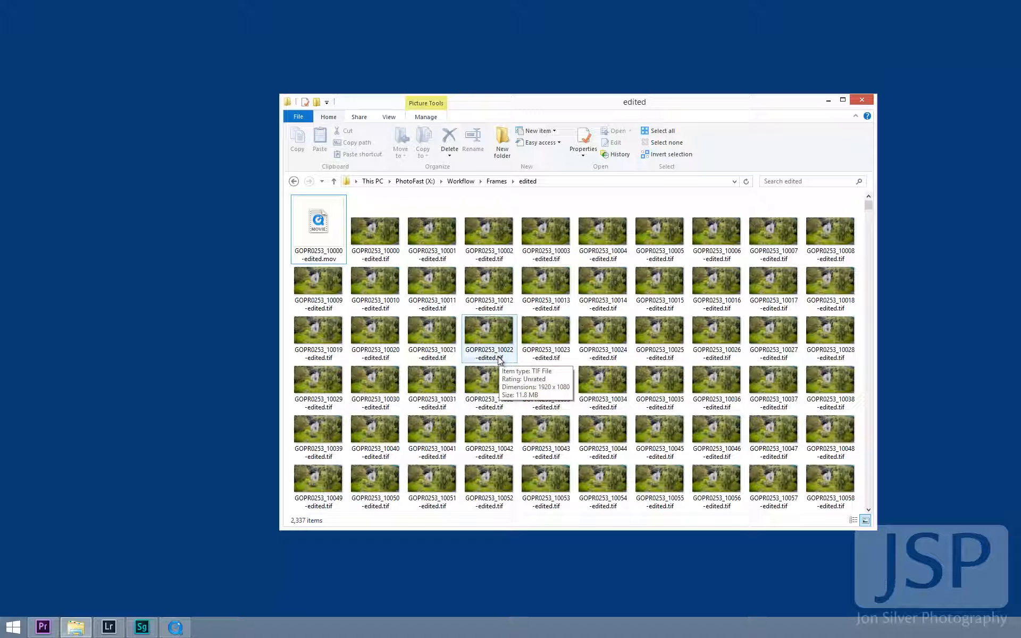
left_click(828, 100)
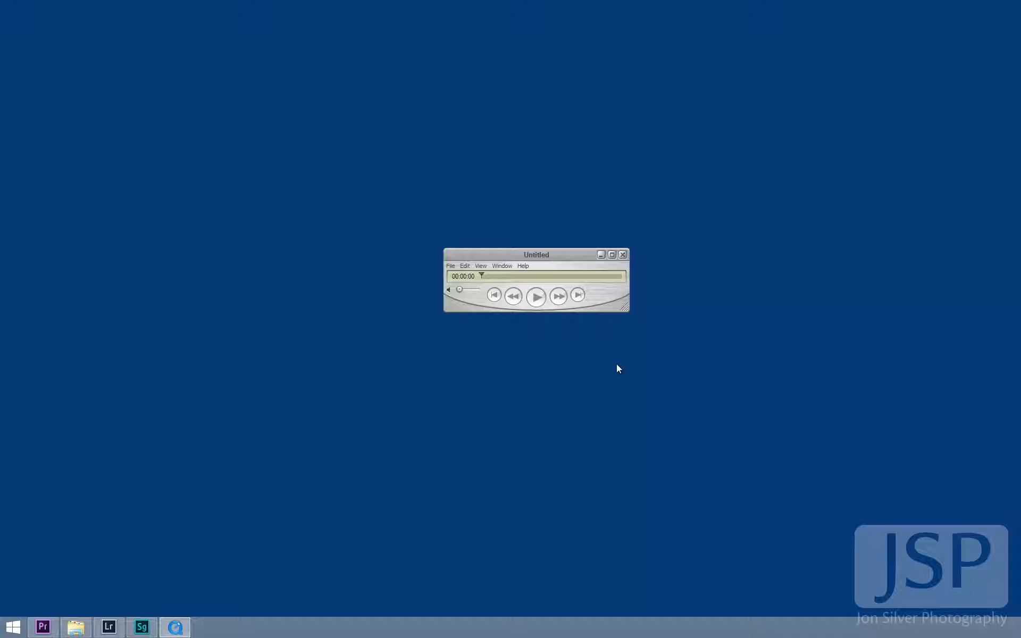
left_click(449, 266)
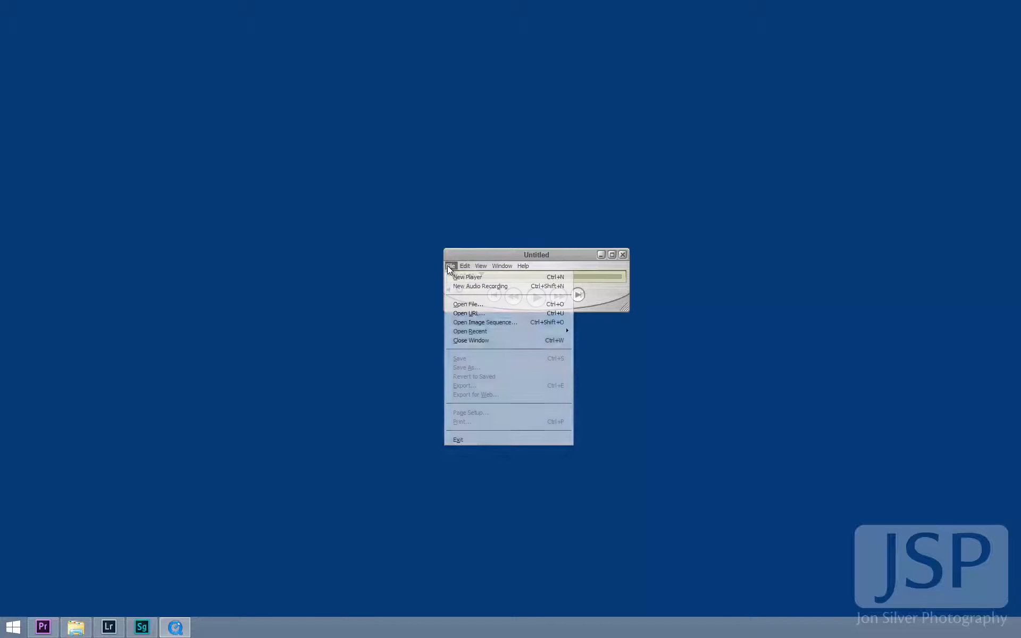
left_click(512, 323)
left_click(480, 317)
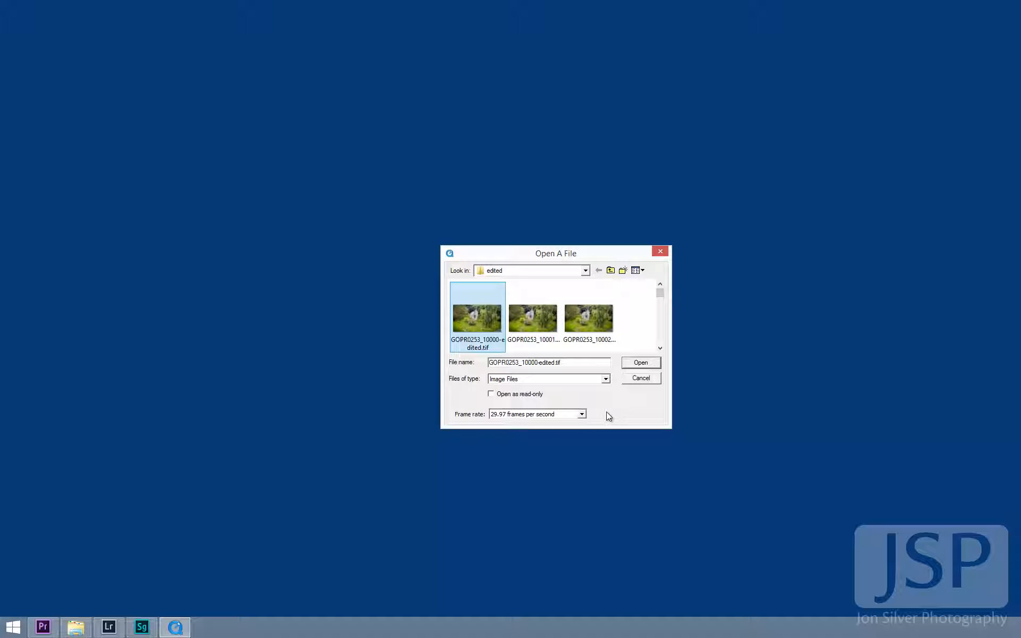
left_click(558, 415)
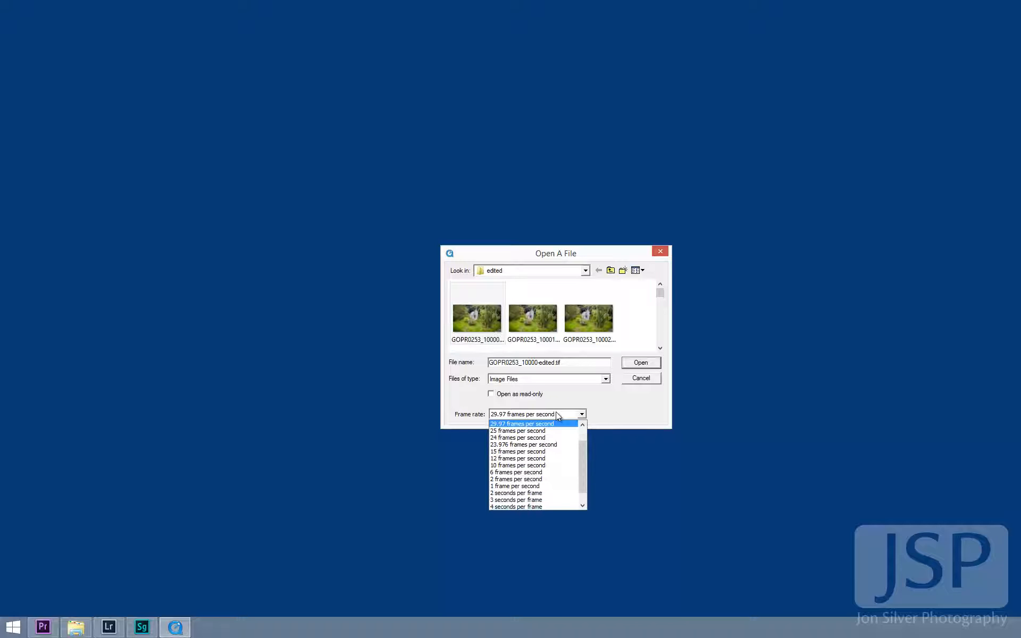